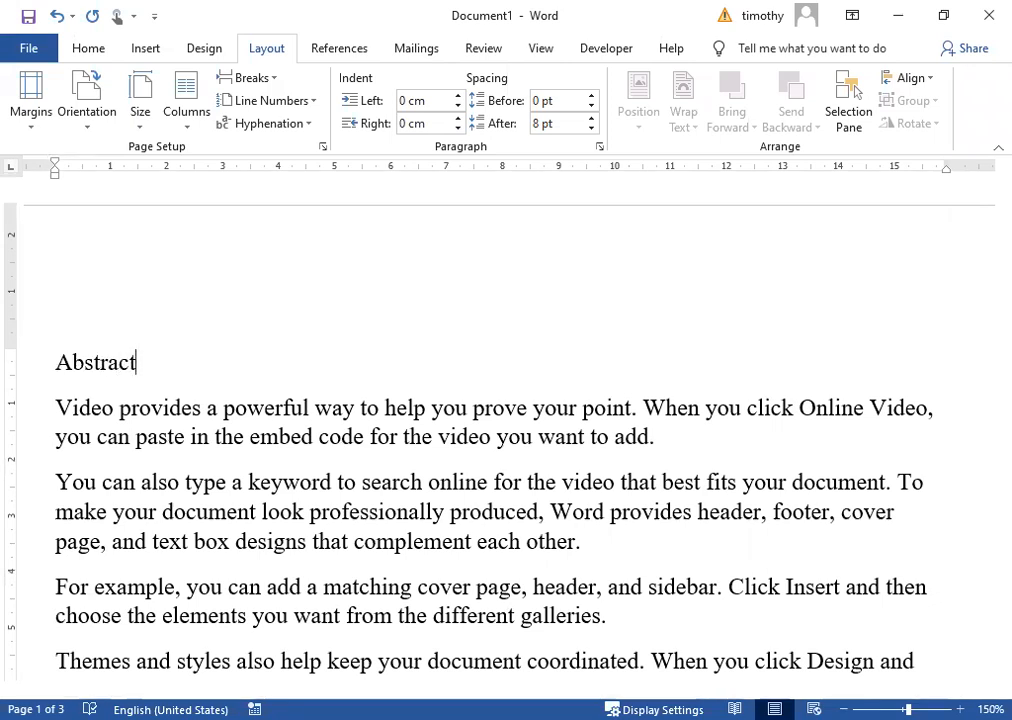
Bold the Abstract heading and delete the blank line above the Video paragraph on page 2.
{"action": "left_click", "coordinate": [42, 365]}
{"action": "key", "text": "ctrl+b"}
{"action": "scroll", "coordinate": [160, 410], "scroll_direction": "down", "scroll_amount": 7}
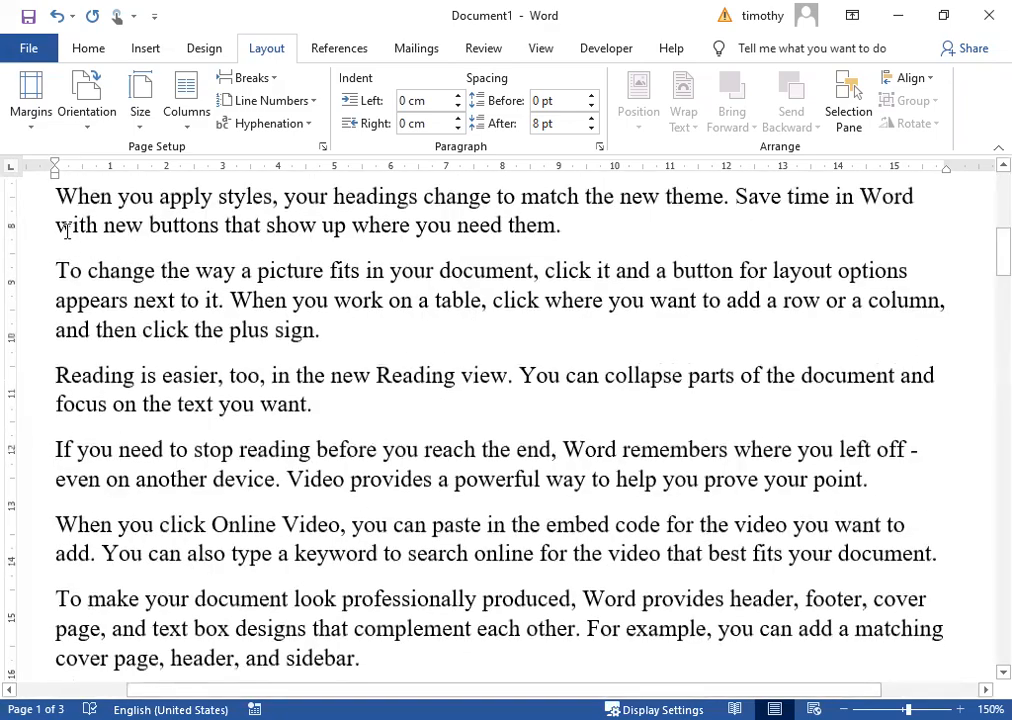
{"action": "scroll", "coordinate": [66, 230], "scroll_direction": "up", "scroll_amount": 3}
{"action": "scroll", "coordinate": [115, 470], "scroll_direction": "down", "scroll_amount": 1}
{"action": "scroll", "coordinate": [115, 470], "scroll_direction": "down", "scroll_amount": 8}
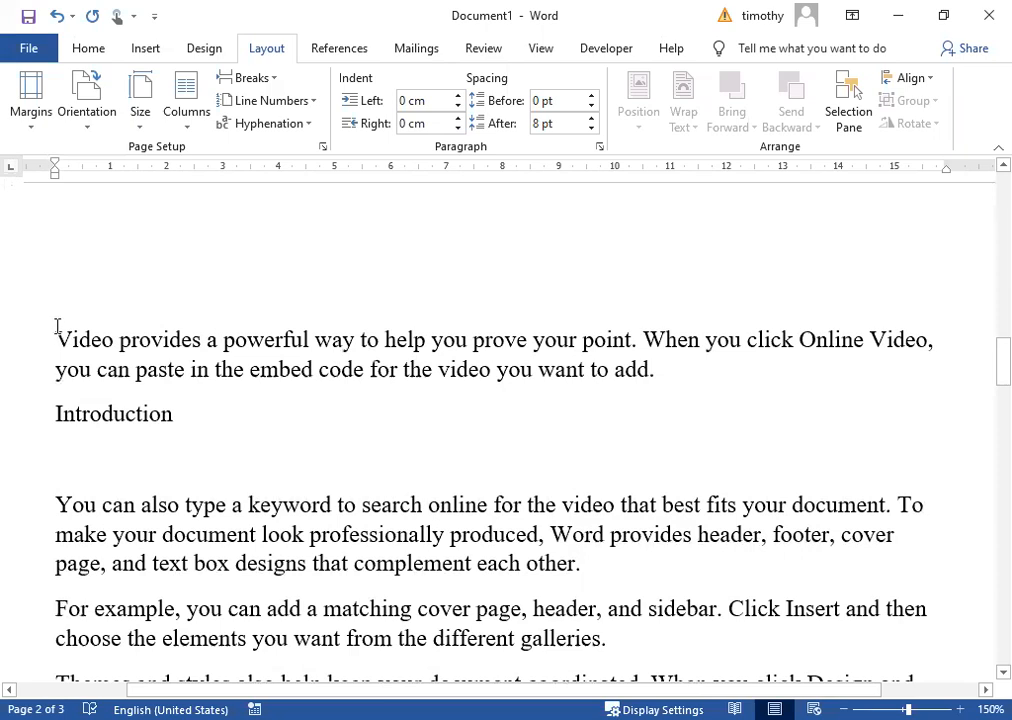
{"action": "left_click", "coordinate": [57, 326]}
{"action": "scroll", "coordinate": [69, 251], "scroll_direction": "up", "scroll_amount": 1}
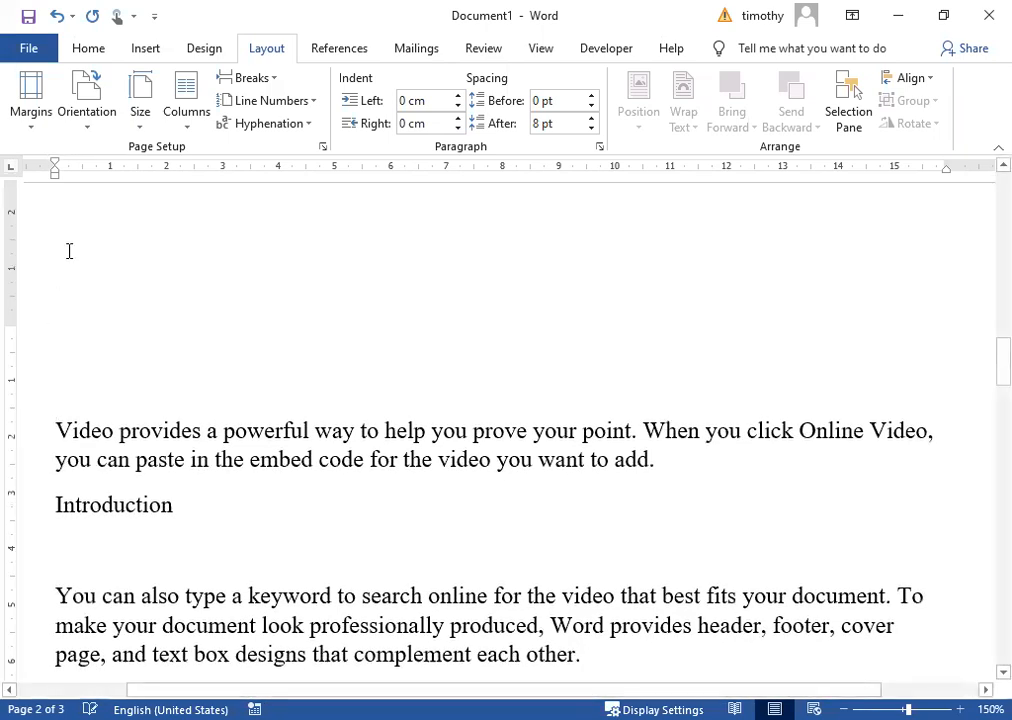
{"action": "scroll", "coordinate": [120, 366], "scroll_direction": "up", "scroll_amount": 3}
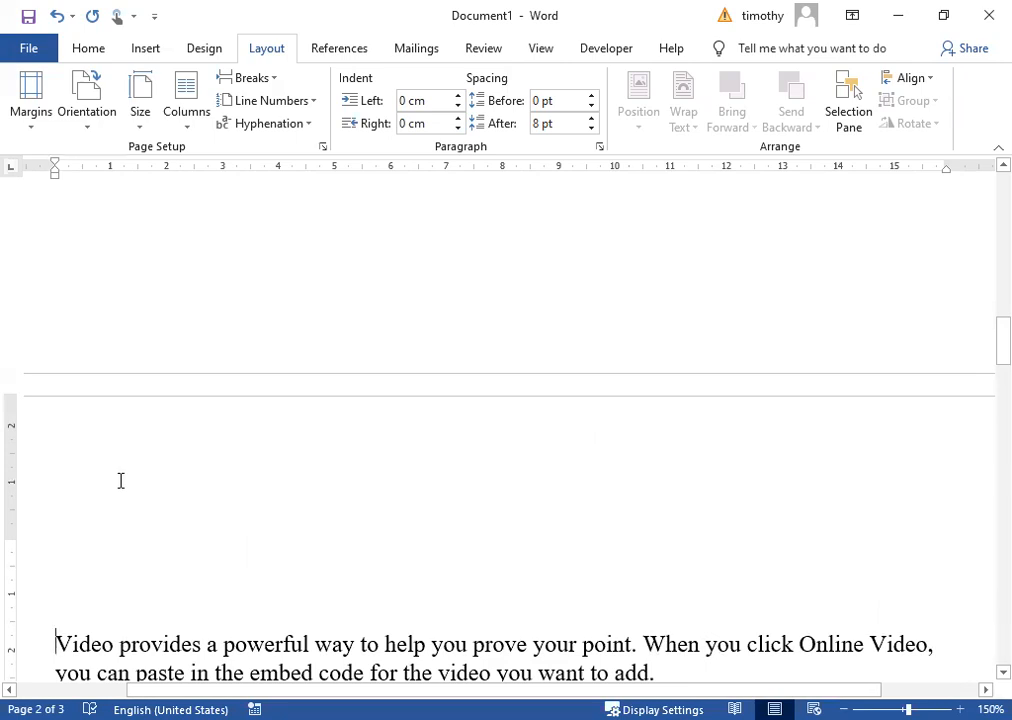
{"action": "key", "text": "BackSpace"}
{"action": "key", "text": "BackSpace"}
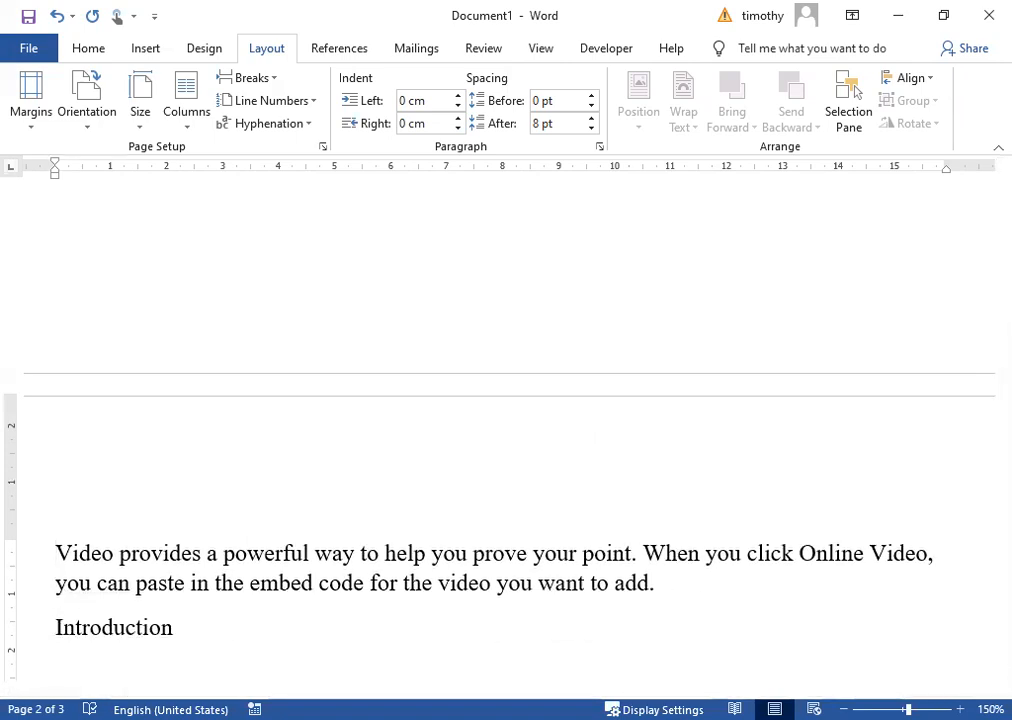
{"action": "left_click", "coordinate": [75, 494]}
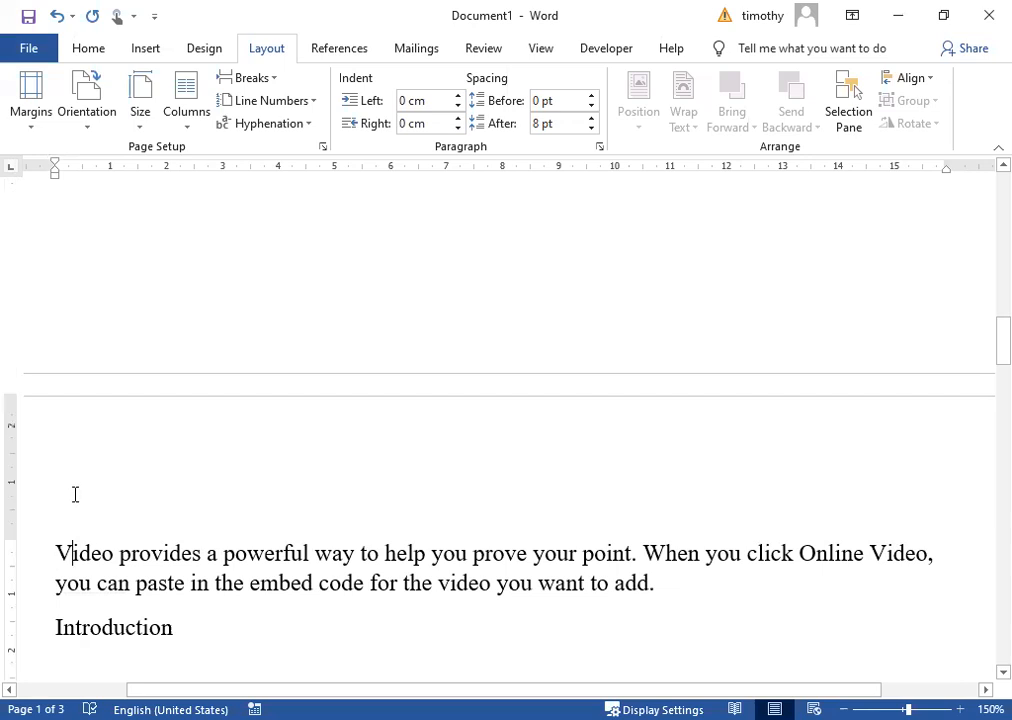
Add a bold 'Acknowledgment' heading on a new line above the Video paragraph.
{"action": "key", "text": "Return"}
{"action": "key", "text": "Up"}
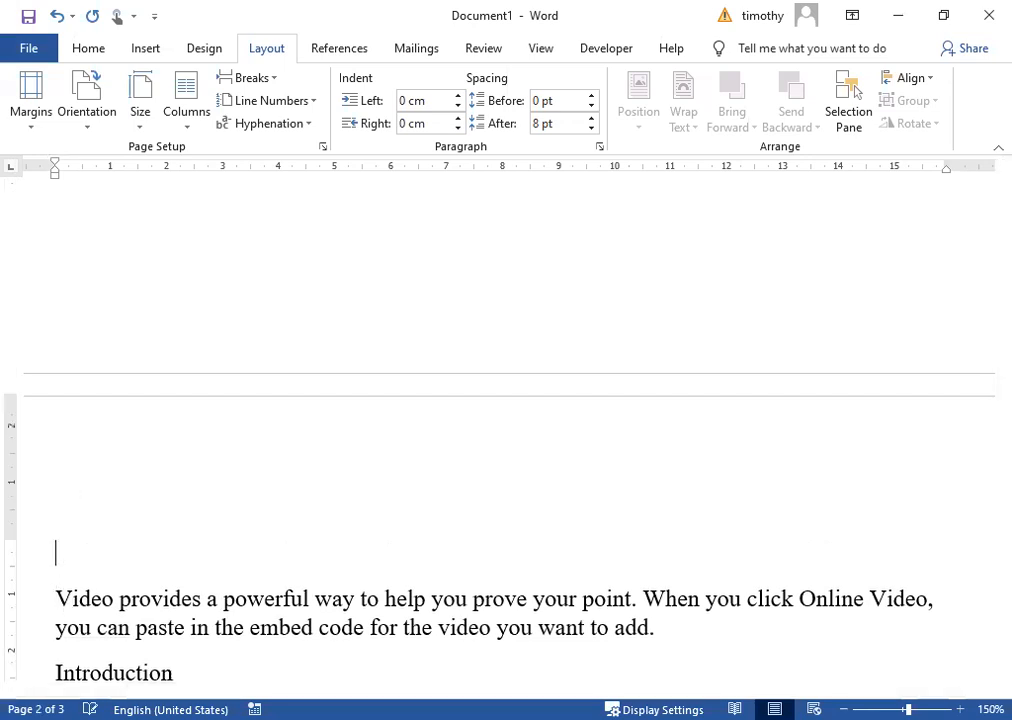
{"action": "type", "text": "Pre"}
{"action": "key", "text": "BackSpace"}
{"action": "key", "text": "BackSpace"}
{"action": "key", "text": "BackSpace"}
{"action": "type", "text": "Ack"}
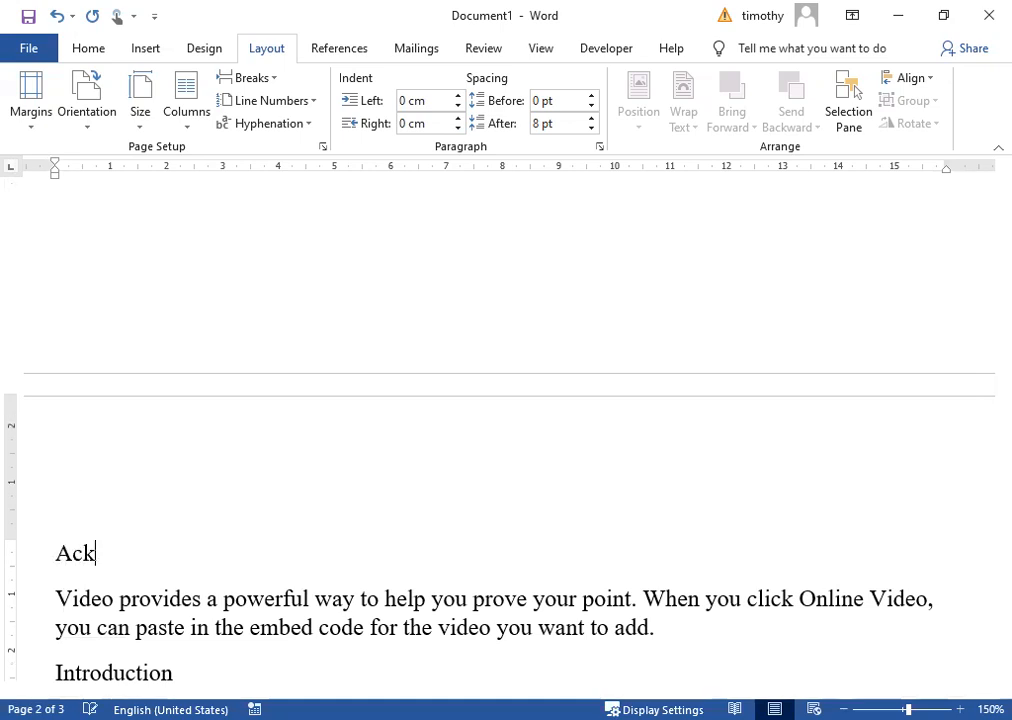
{"action": "type", "text": "nowle"}
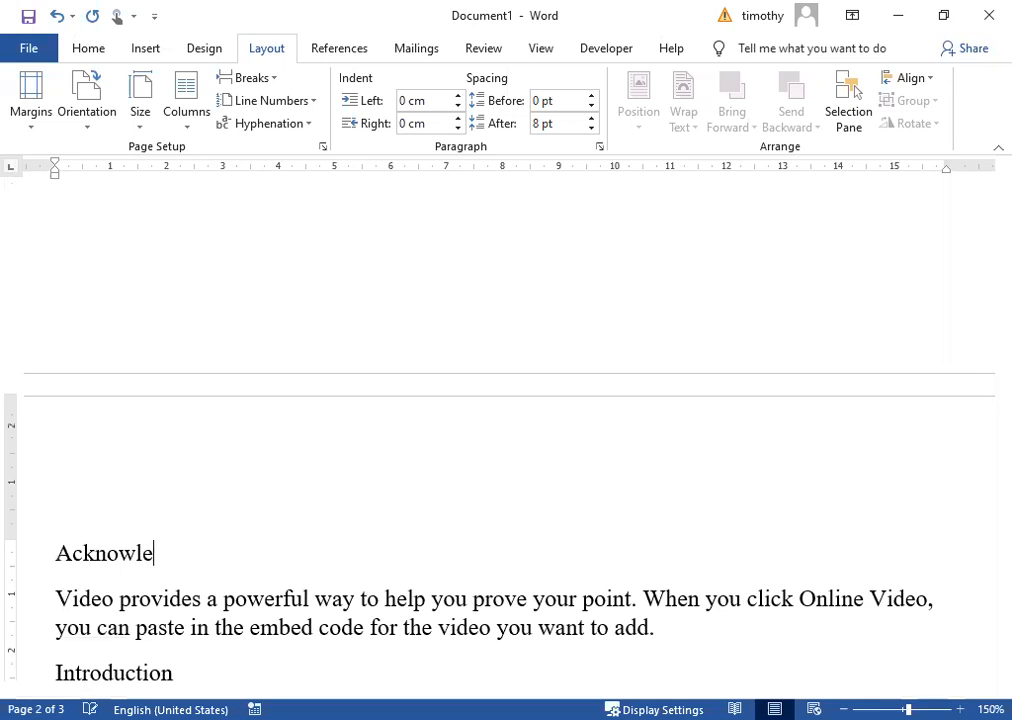
{"action": "type", "text": "dgment"}
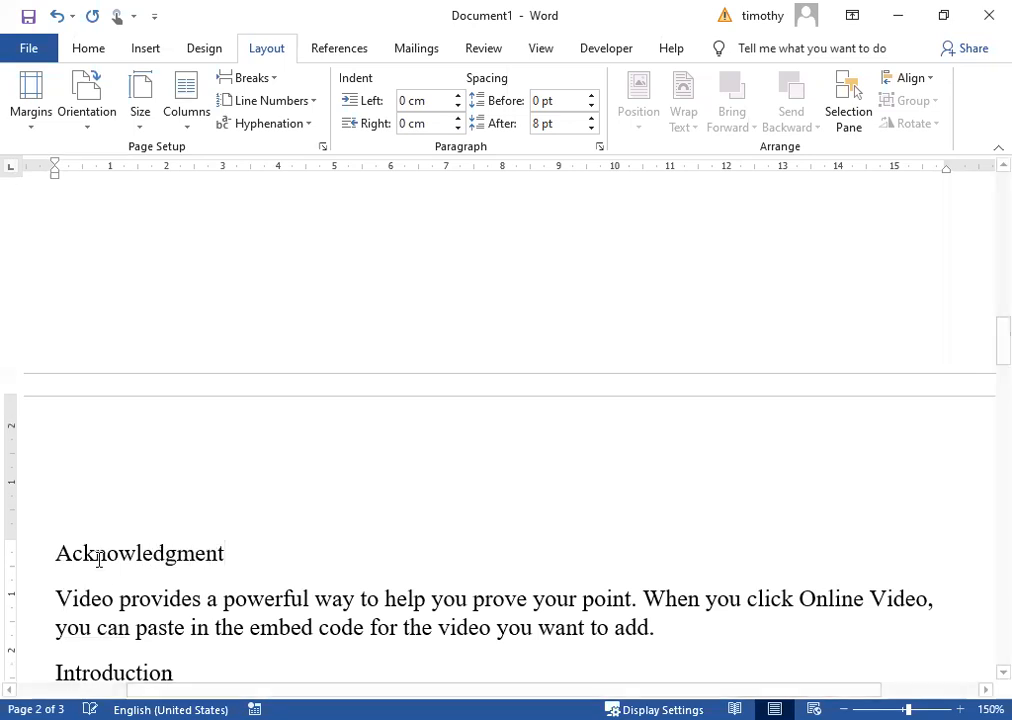
{"action": "double_click", "coordinate": [126, 551]}
{"action": "left_click", "coordinate": [141, 524]}
Place the cursor at the start of the Introduction heading.
{"action": "scroll", "coordinate": [640, 385], "scroll_direction": "down", "scroll_amount": 6}
{"action": "scroll", "coordinate": [640, 385], "scroll_direction": "down", "scroll_amount": 10}
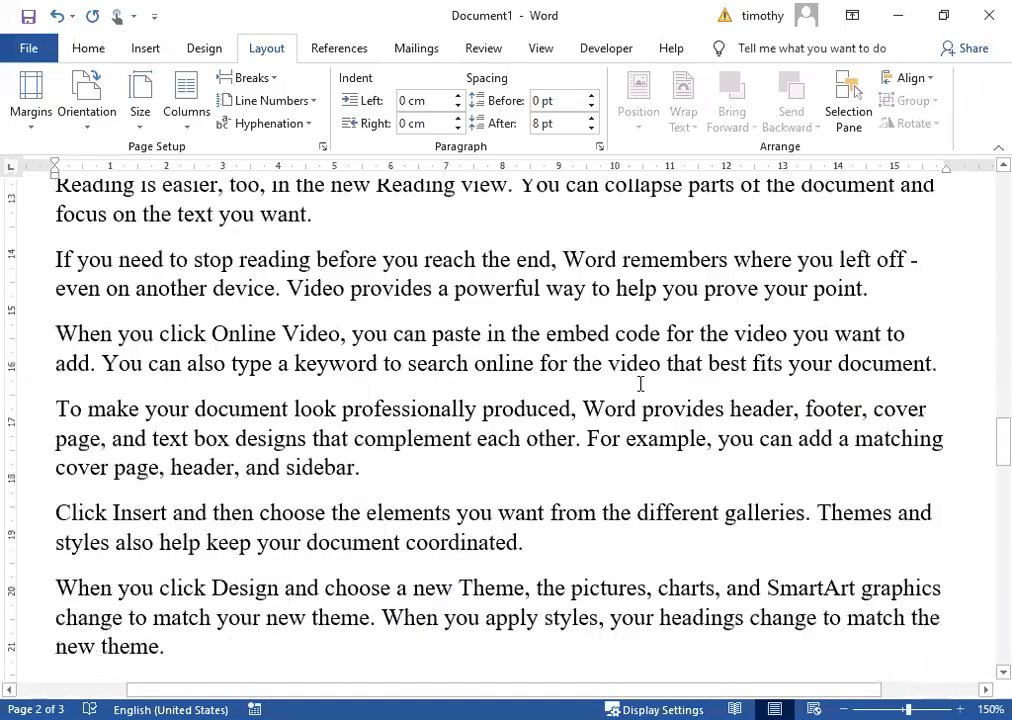
{"action": "scroll", "coordinate": [640, 383], "scroll_direction": "down", "scroll_amount": 5}
{"action": "scroll", "coordinate": [637, 380], "scroll_direction": "up", "scroll_amount": 12}
{"action": "scroll", "coordinate": [638, 383], "scroll_direction": "up", "scroll_amount": 10}
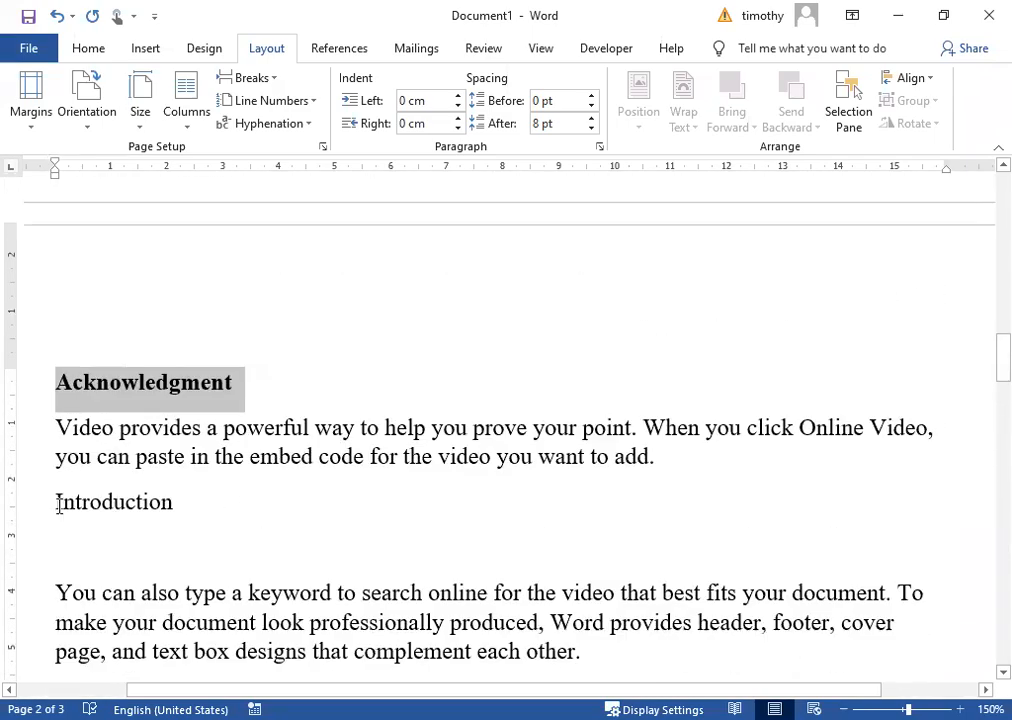
{"action": "triple_click", "coordinate": [55, 505]}
{"action": "left_click", "coordinate": [57, 503]}
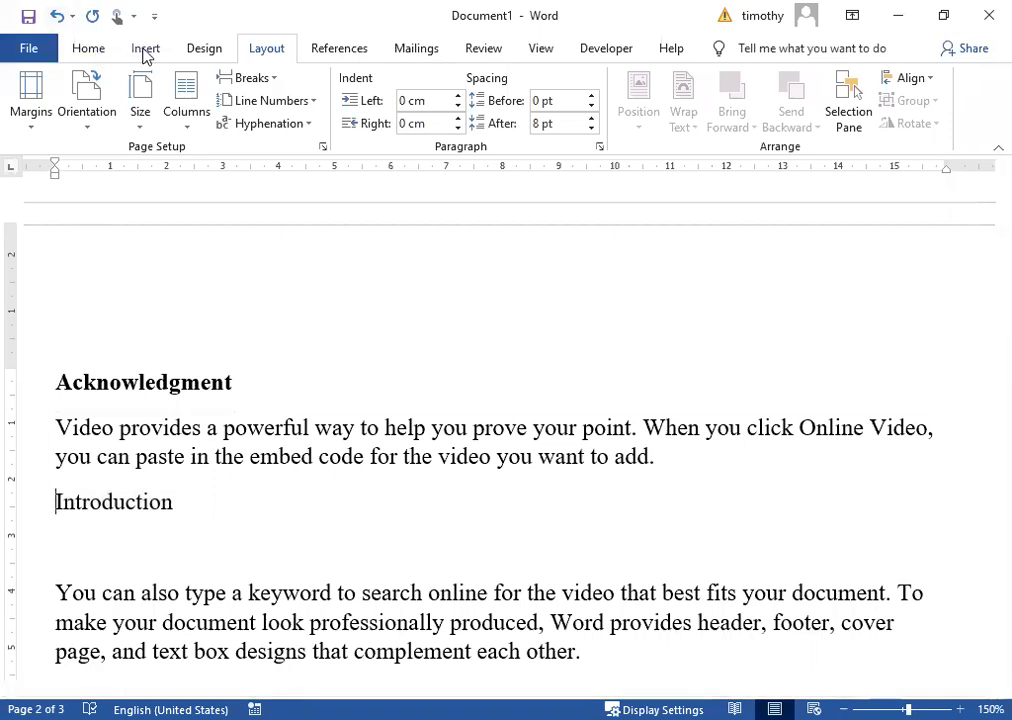
{"action": "left_click", "coordinate": [145, 50]}
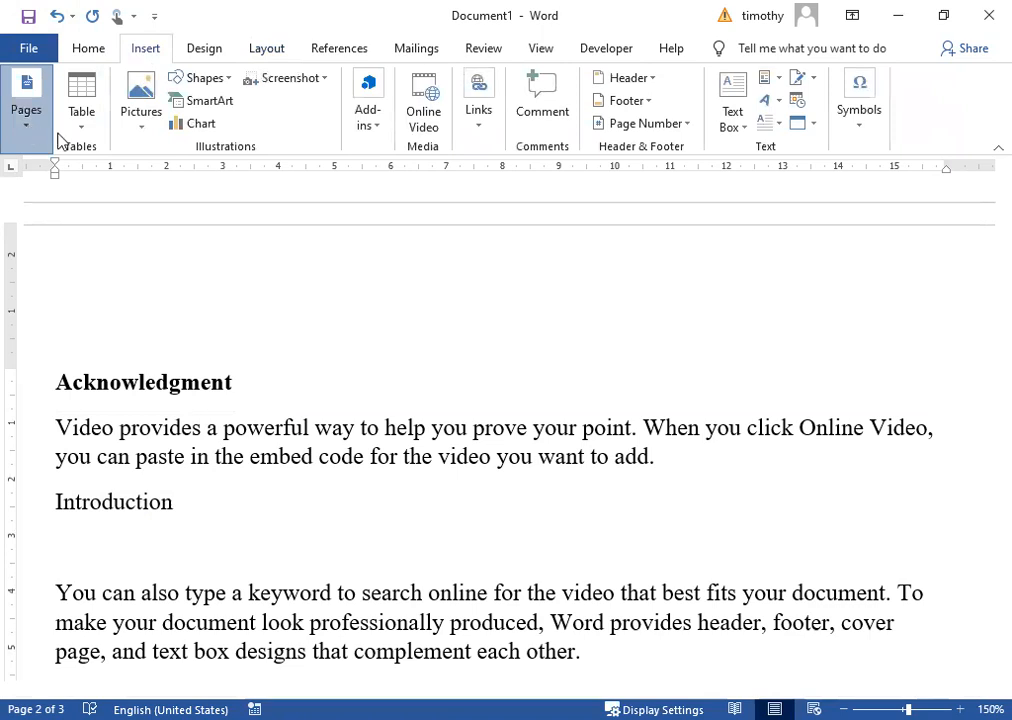
Insert a page break before Introduction and make the Introduction heading bold.
{"action": "left_click", "coordinate": [28, 128]}
{"action": "left_click", "coordinate": [110, 185]}
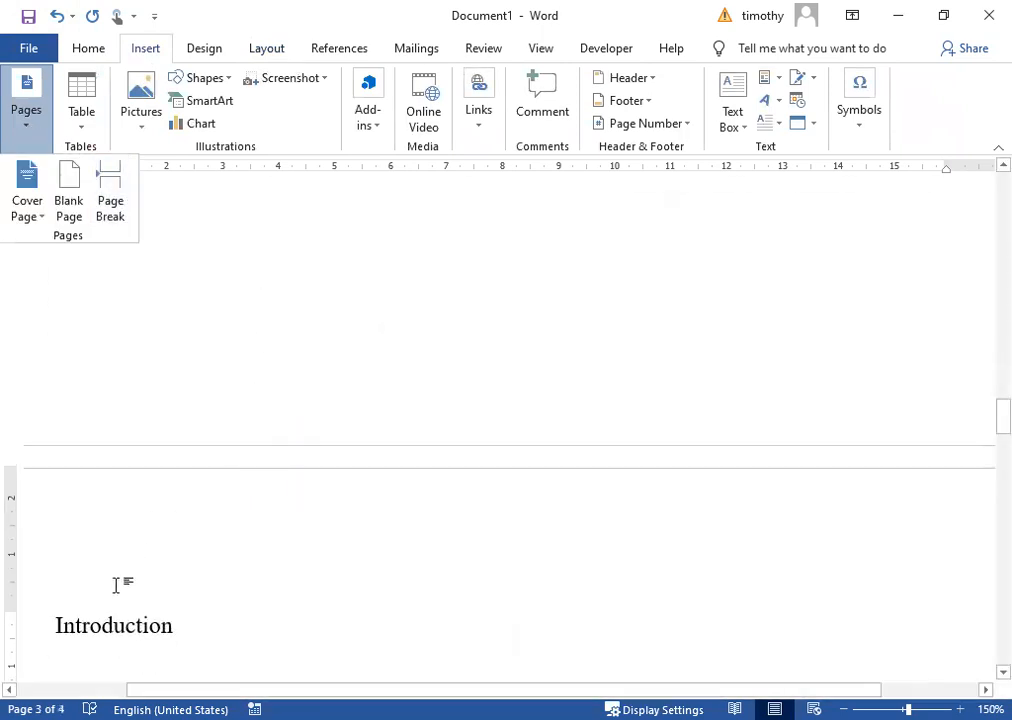
{"action": "left_click", "coordinate": [51, 632]}
{"action": "key", "text": "ctrl+b"}
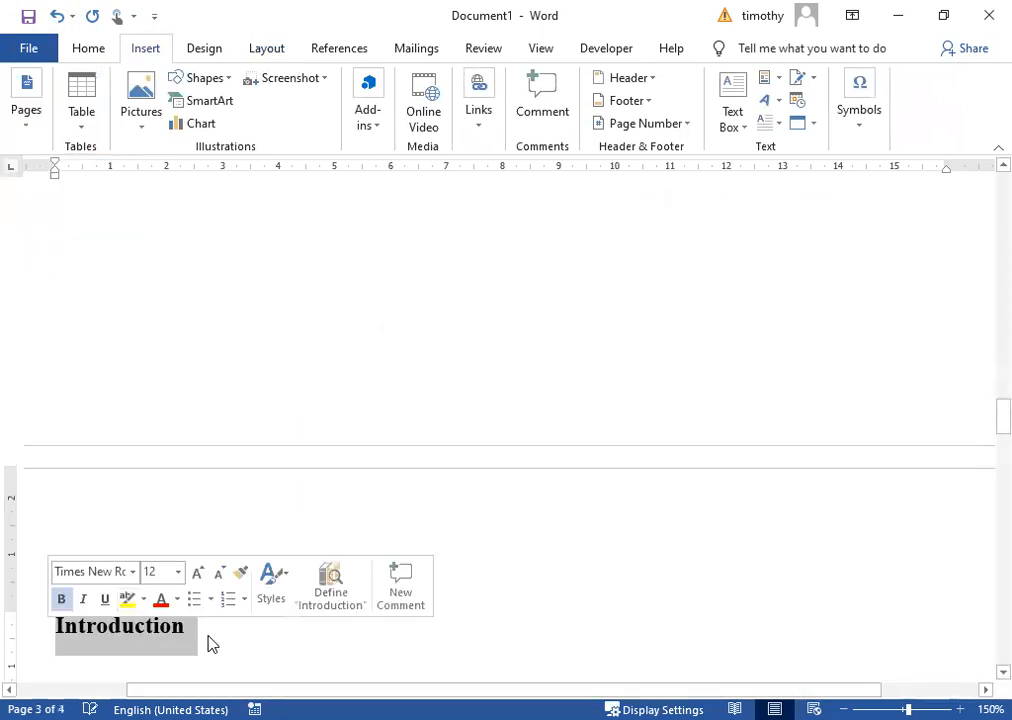
Type 'Page One' after the Introduction heading.
{"action": "left_click", "coordinate": [220, 641]}
{"action": "type", "text": "{aghe"}
{"action": "key", "text": "BackSpace"}
{"action": "key", "text": "BackSpace"}
{"action": "key", "text": "BackSpace"}
{"action": "key", "text": "BackSpace"}
{"action": "key", "text": "BackSpace"}
{"action": "type", "text": "Page One"}
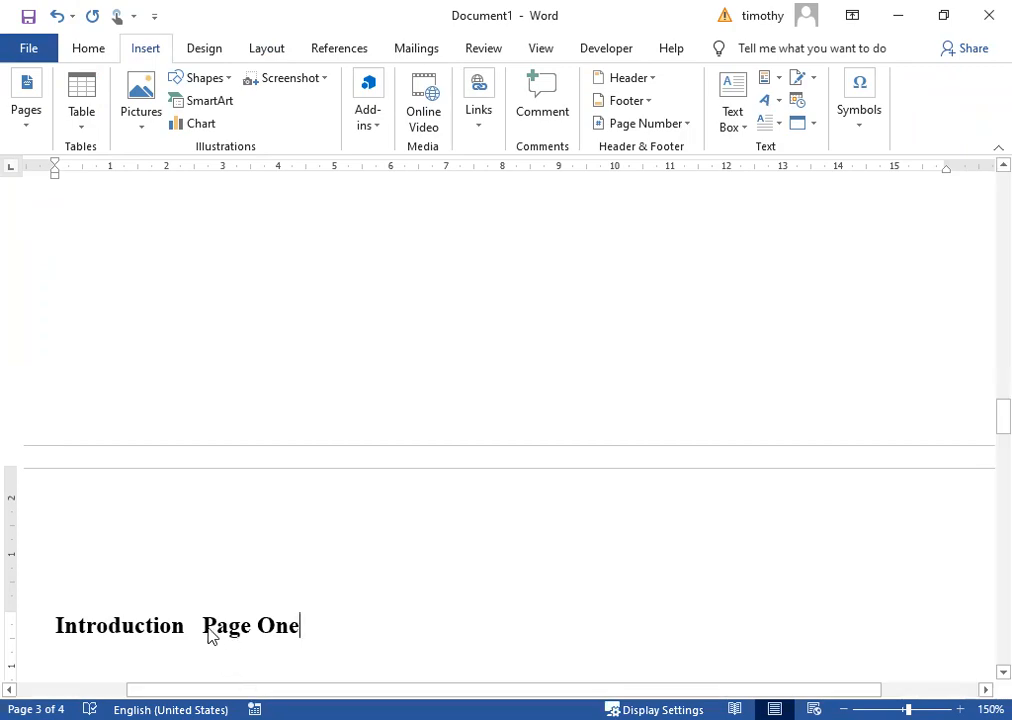
{"action": "scroll", "coordinate": [200, 610], "scroll_direction": "up", "scroll_amount": 10}
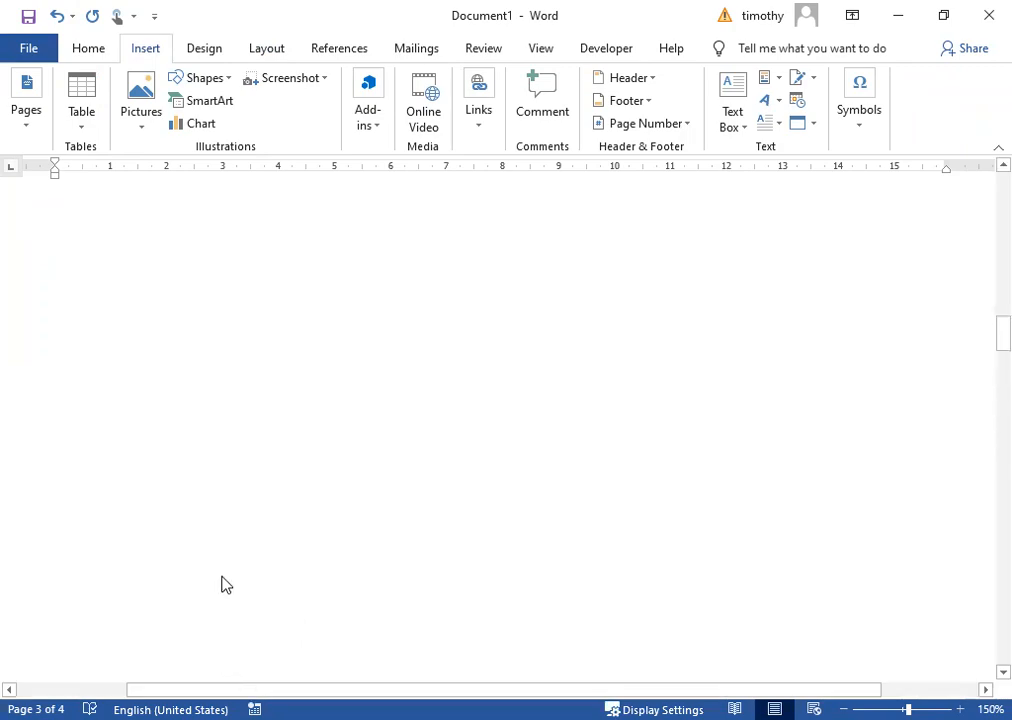
Append 'Preliminary pages i' after the Abstract heading.
{"action": "scroll", "coordinate": [221, 558], "scroll_direction": "up", "scroll_amount": 10}
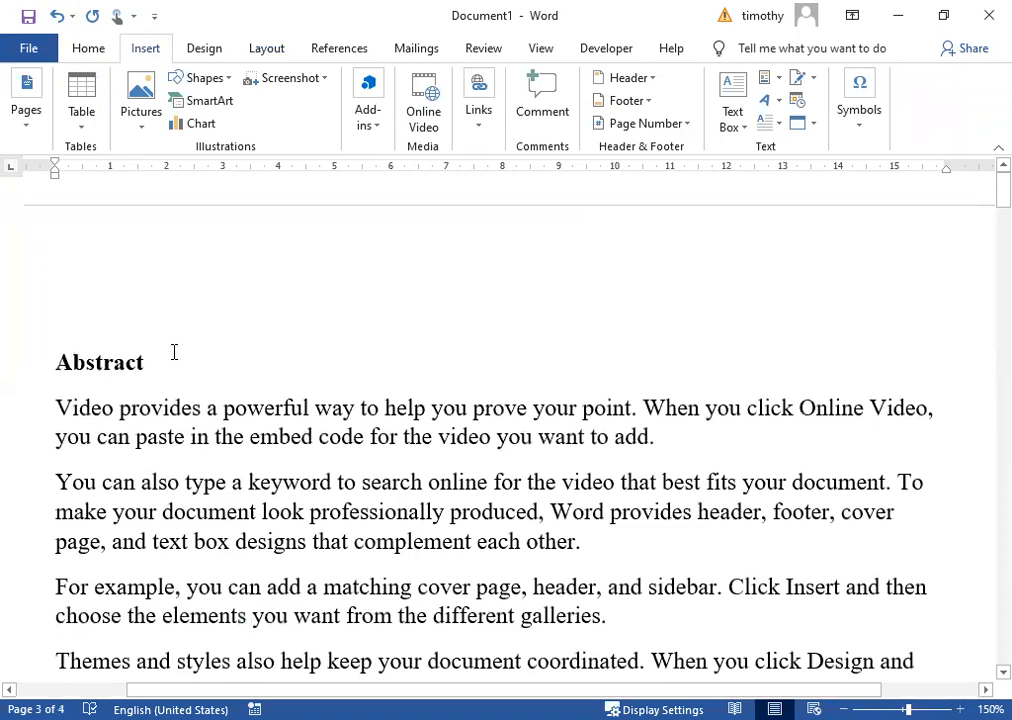
{"action": "left_click", "coordinate": [174, 352]}
{"action": "type", "text": "Pr"}
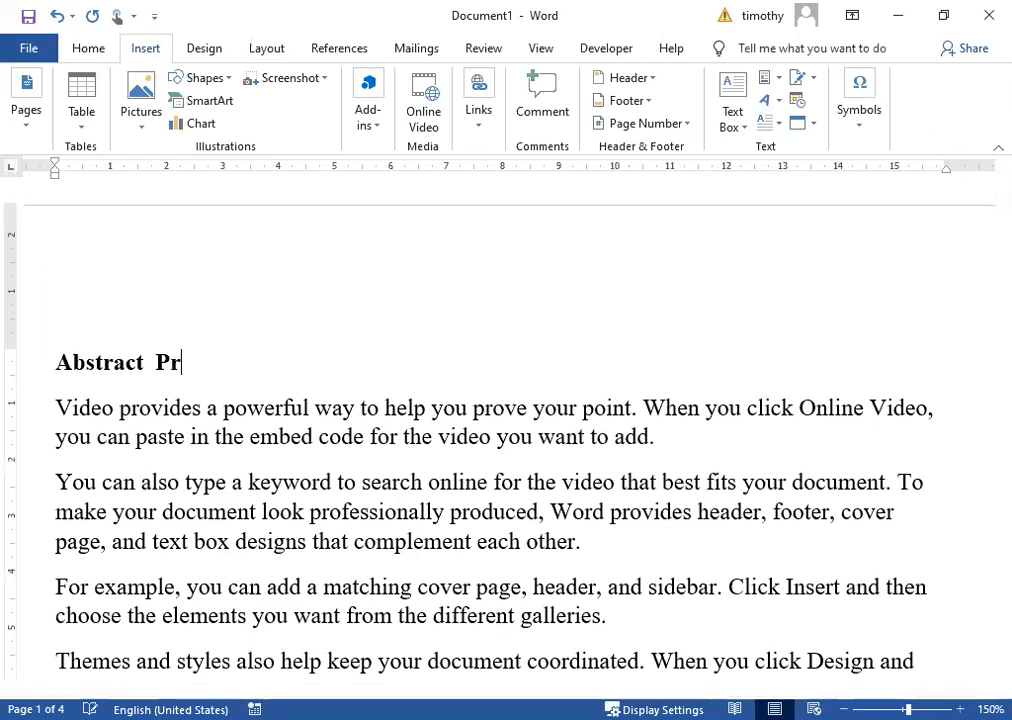
{"action": "type", "text": "elim"}
{"action": "key", "text": "BackSpace"}
{"action": "key", "text": "BackSpace"}
{"action": "type", "text": "iminary pages"}
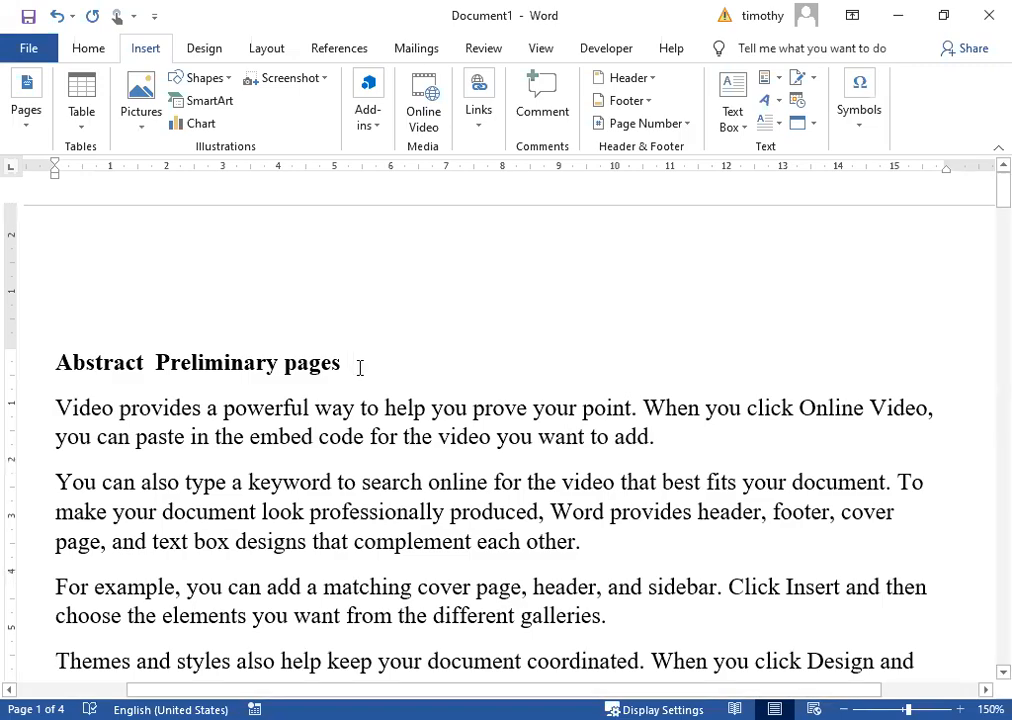
Label the Acknowledgment heading 'II' and the Introduction Page One heading '1'.
{"action": "scroll", "coordinate": [364, 338], "scroll_direction": "down", "scroll_amount": 8}
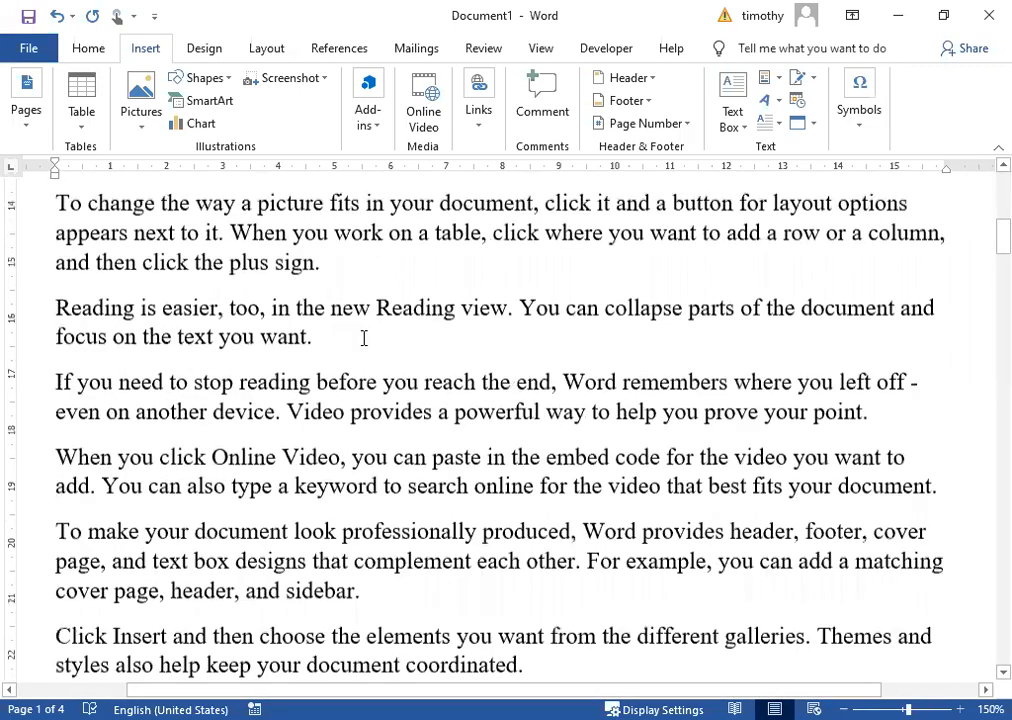
{"action": "scroll", "coordinate": [364, 338], "scroll_direction": "down", "scroll_amount": 15}
{"action": "left_click", "coordinate": [306, 264]}
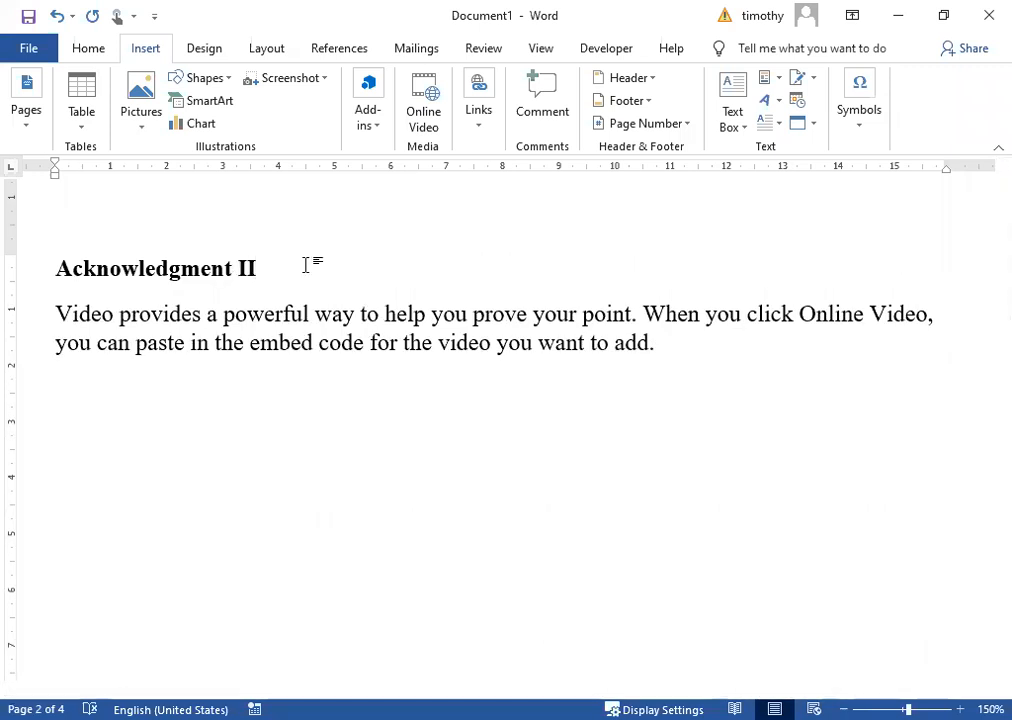
{"action": "scroll", "coordinate": [316, 294], "scroll_direction": "down", "scroll_amount": 10}
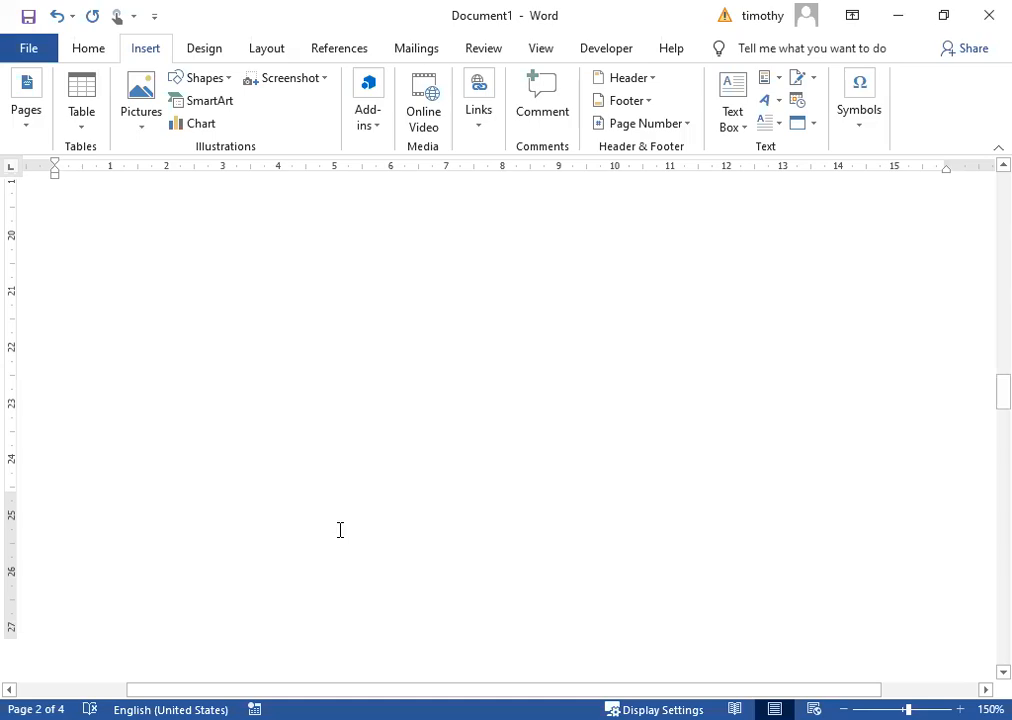
{"action": "scroll", "coordinate": [452, 450], "scroll_direction": "down", "scroll_amount": 5}
{"action": "left_click", "coordinate": [452, 524]}
{"action": "type", "text": "1"}
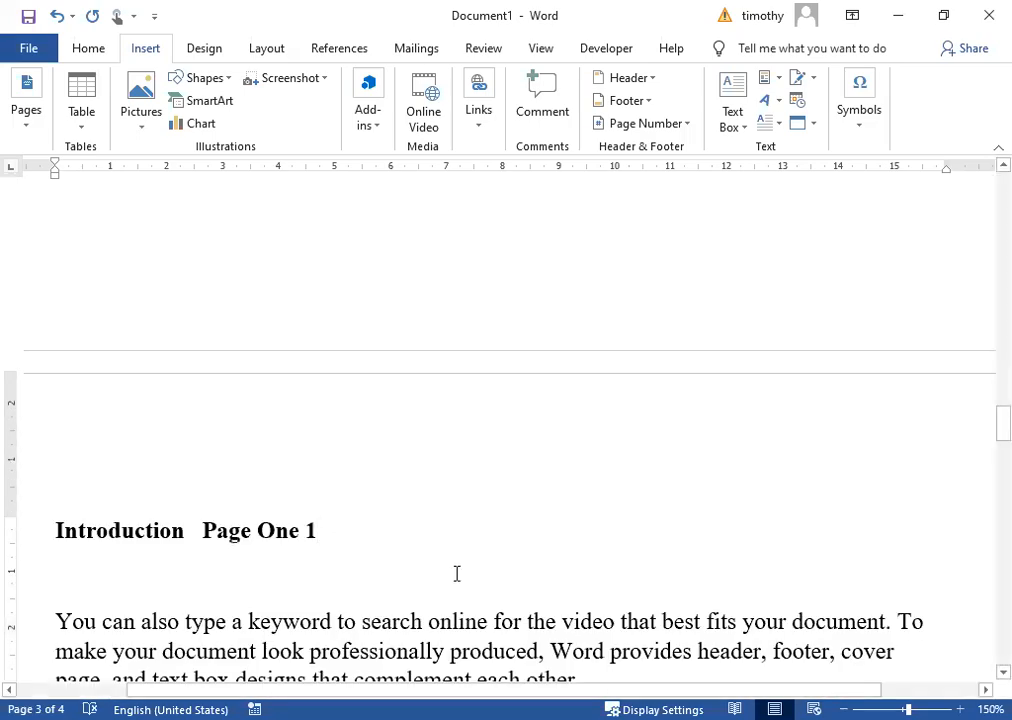
{"action": "scroll", "coordinate": [373, 442], "scroll_direction": "up", "scroll_amount": 15}
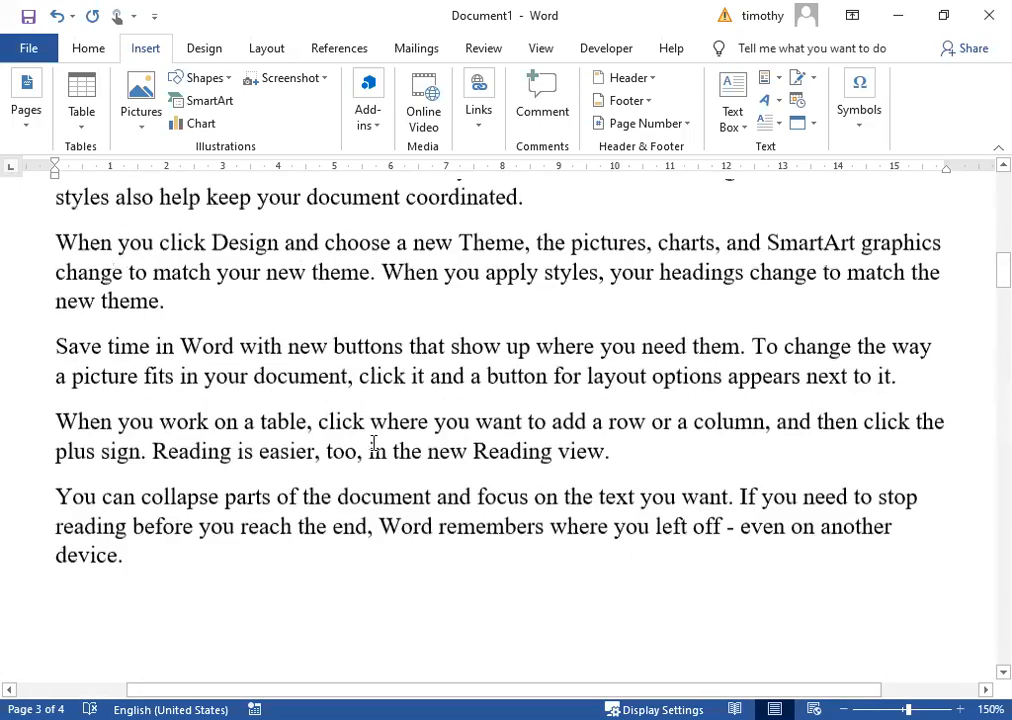
{"action": "scroll", "coordinate": [373, 443], "scroll_direction": "up", "scroll_amount": 3}
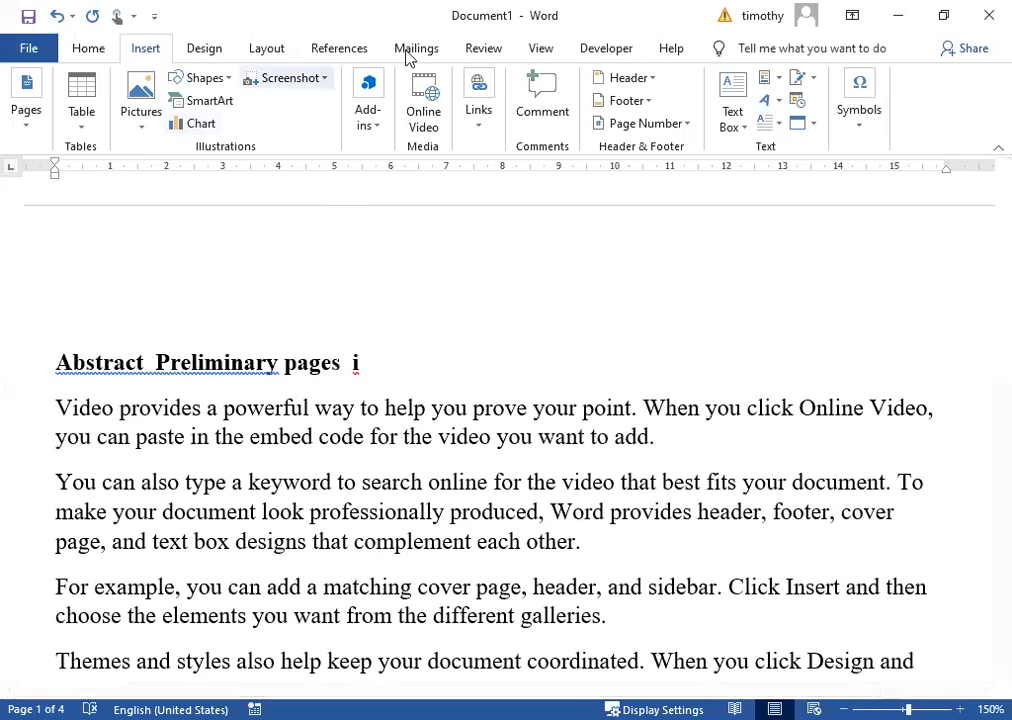
Open the Layout tab's Breaks dropdown listing page and section break types.
{"action": "left_click", "coordinate": [268, 55]}
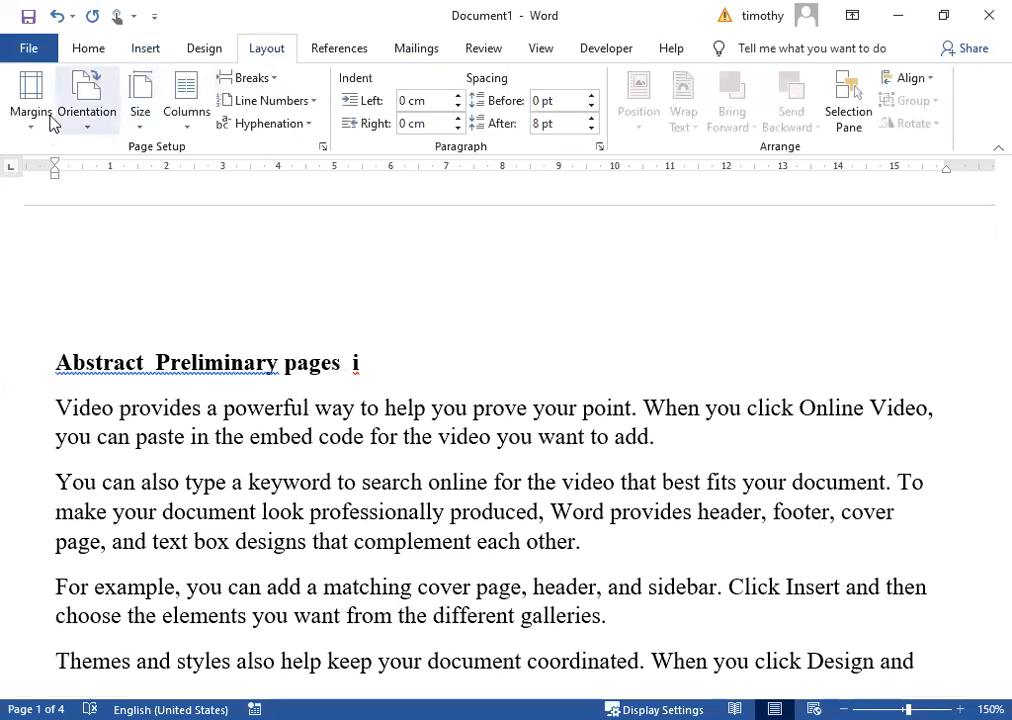
{"action": "left_click", "coordinate": [281, 81]}
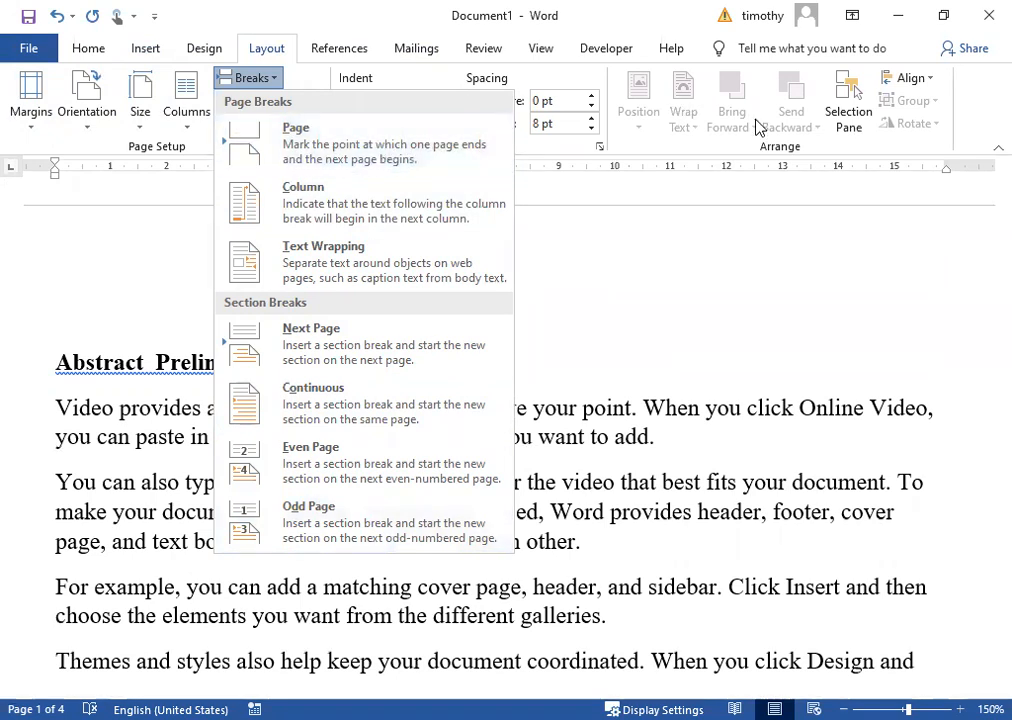
{"action": "left_click", "coordinate": [343, 49]}
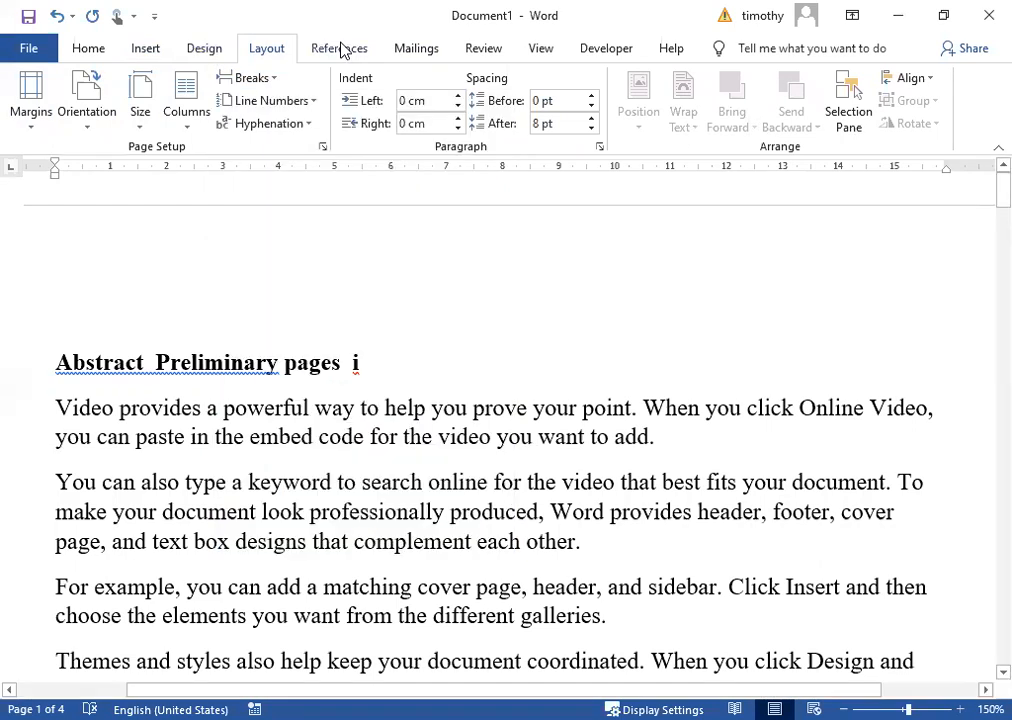
{"action": "left_click", "coordinate": [248, 78]}
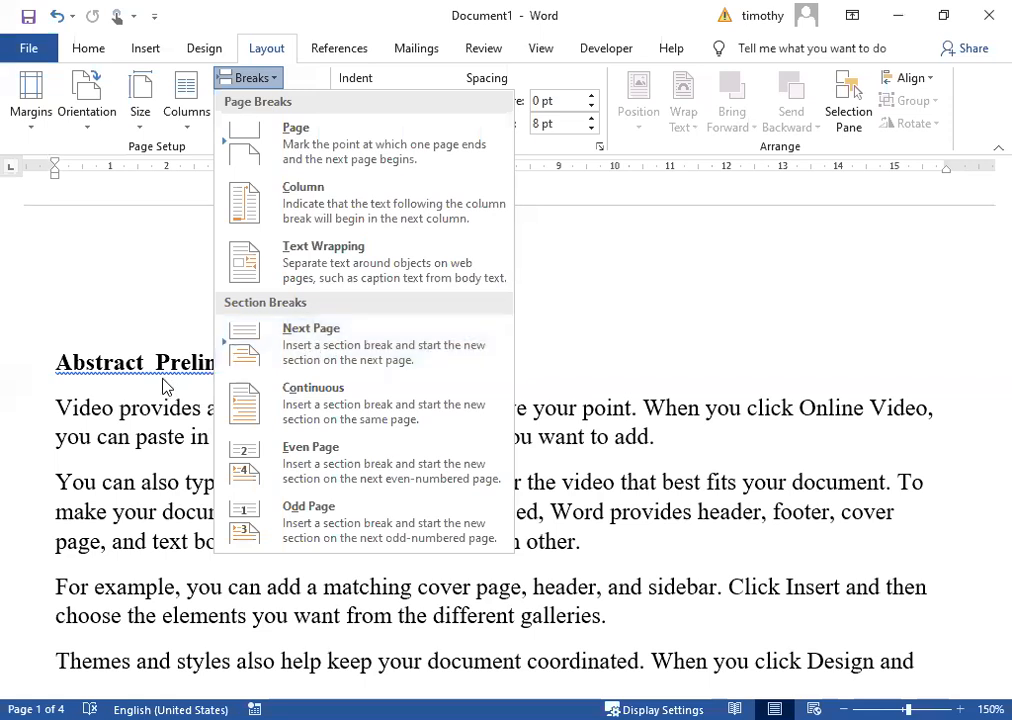
Close the Breaks list without inserting a break and clear the text selection.
{"action": "left_click", "coordinate": [129, 382]}
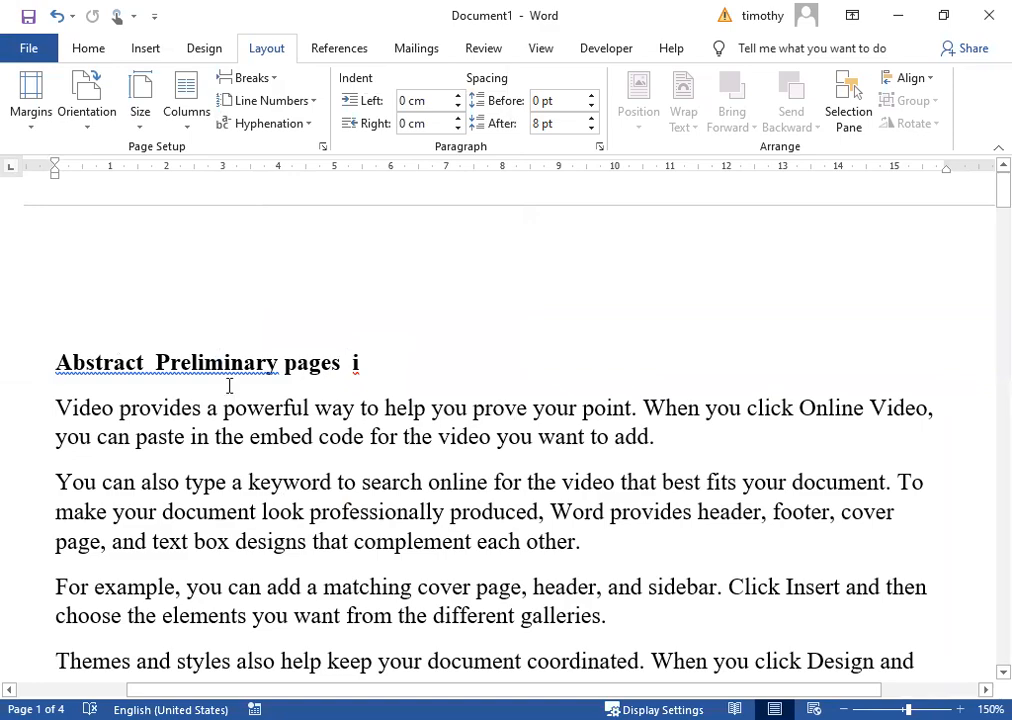
{"action": "left_click_drag", "start_coordinate": [45, 350], "coordinate": [225, 520]}
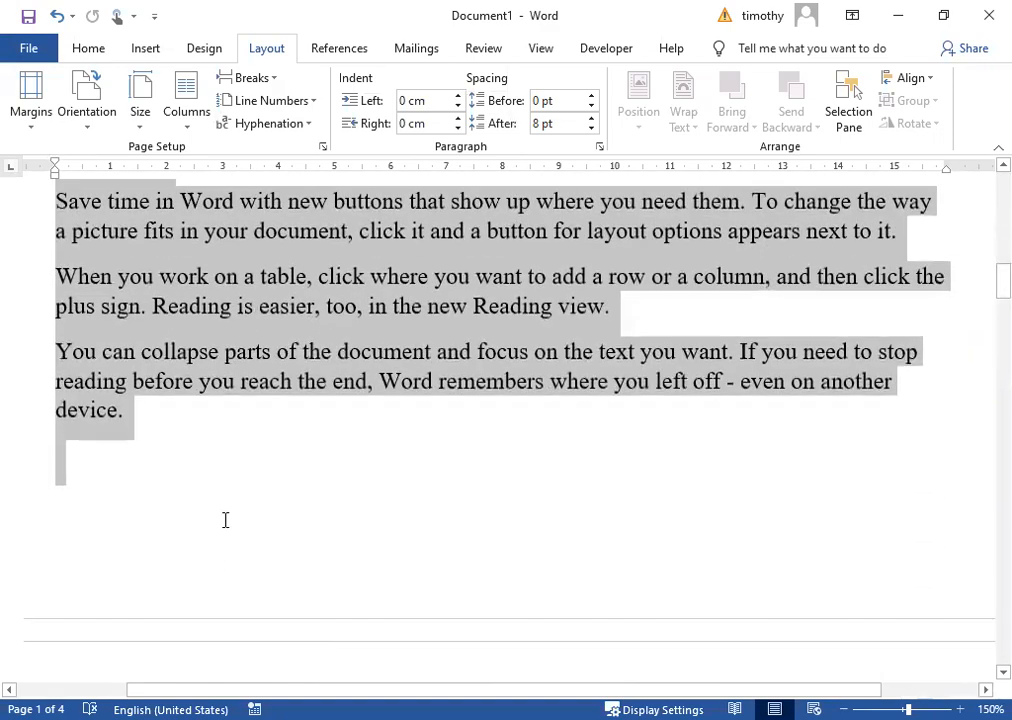
{"action": "scroll", "coordinate": [196, 389], "scroll_direction": "up", "scroll_amount": 10}
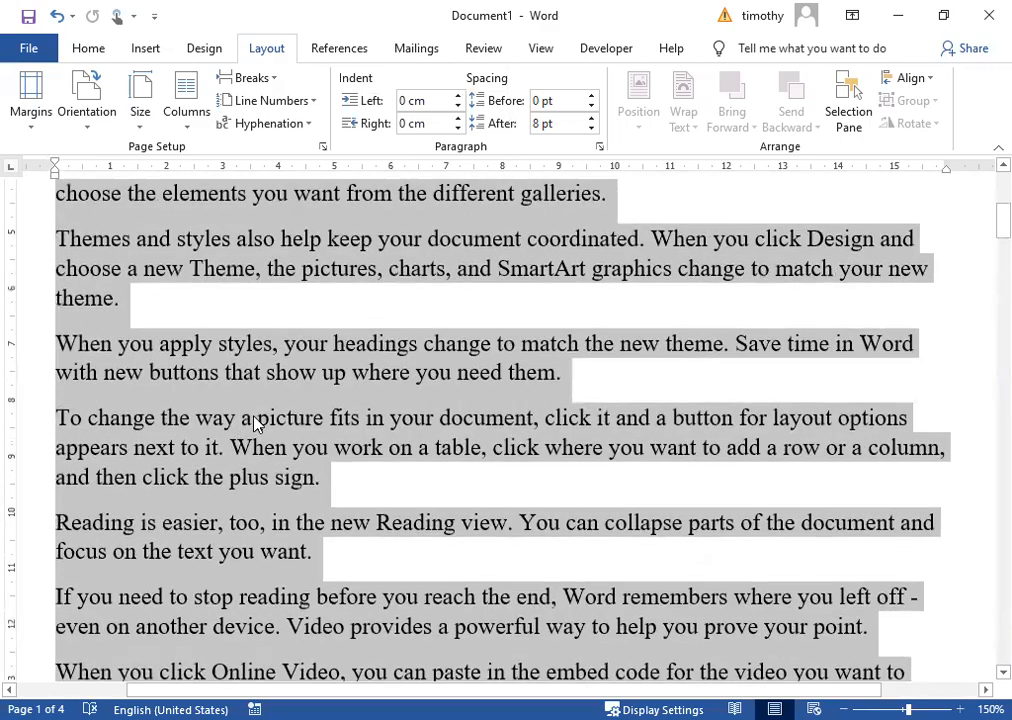
{"action": "left_click", "coordinate": [273, 362]}
{"action": "left_click", "coordinate": [152, 48]}
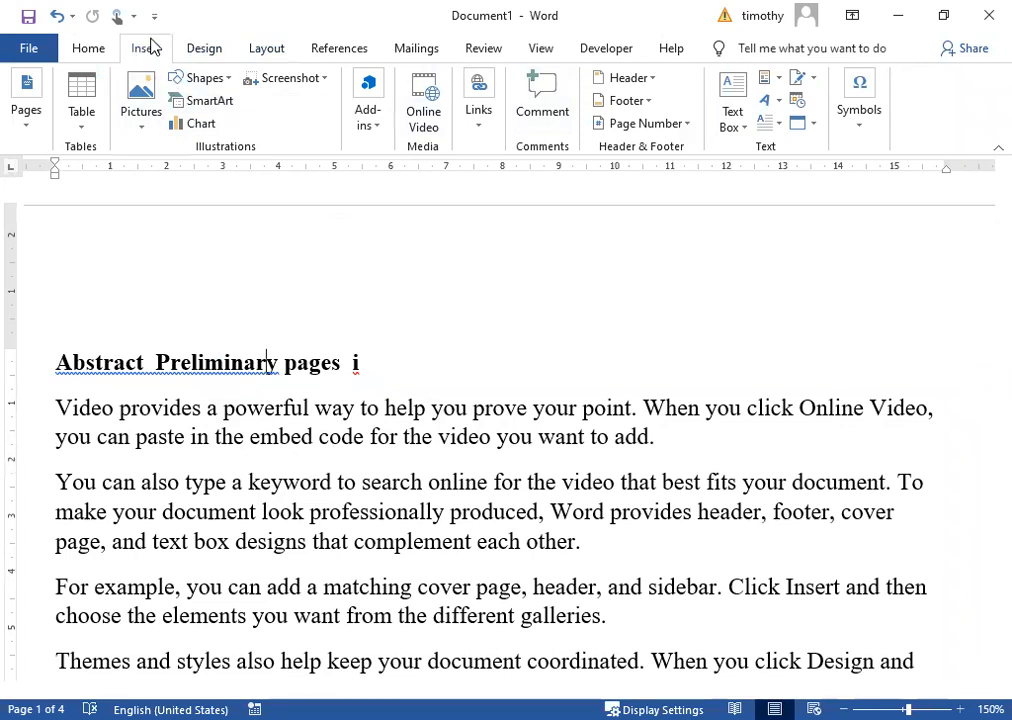
Insert a Plain Number 2 page number centred at the top of the page.
{"action": "left_click", "coordinate": [686, 124]}
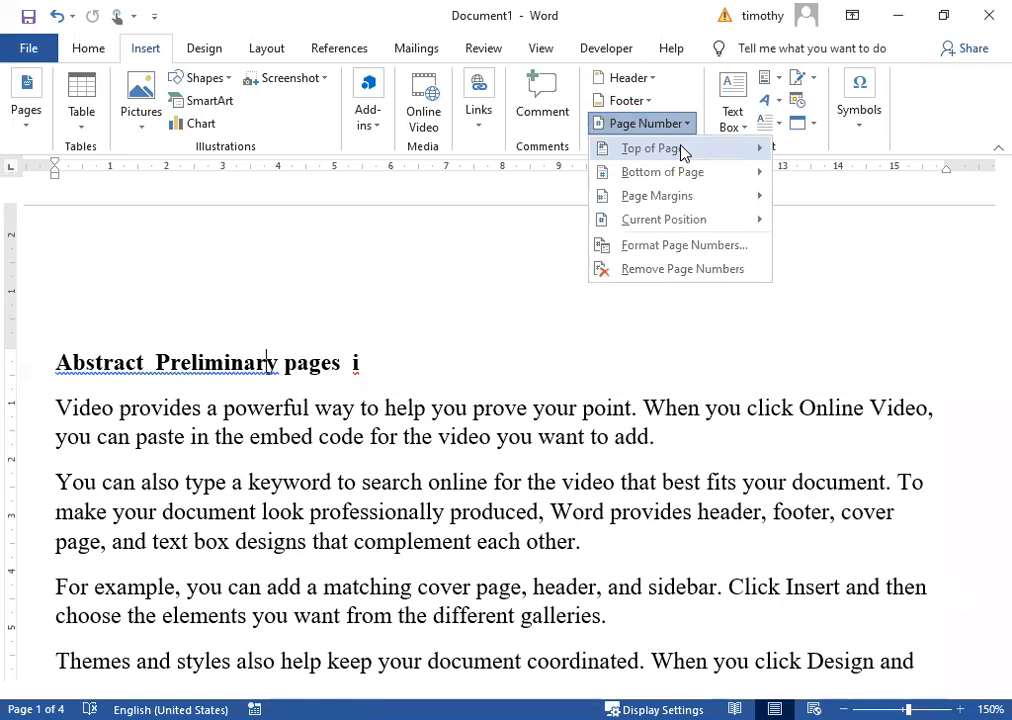
{"action": "mouse_move", "coordinate": [681, 150]}
{"action": "left_click", "coordinate": [417, 328]}
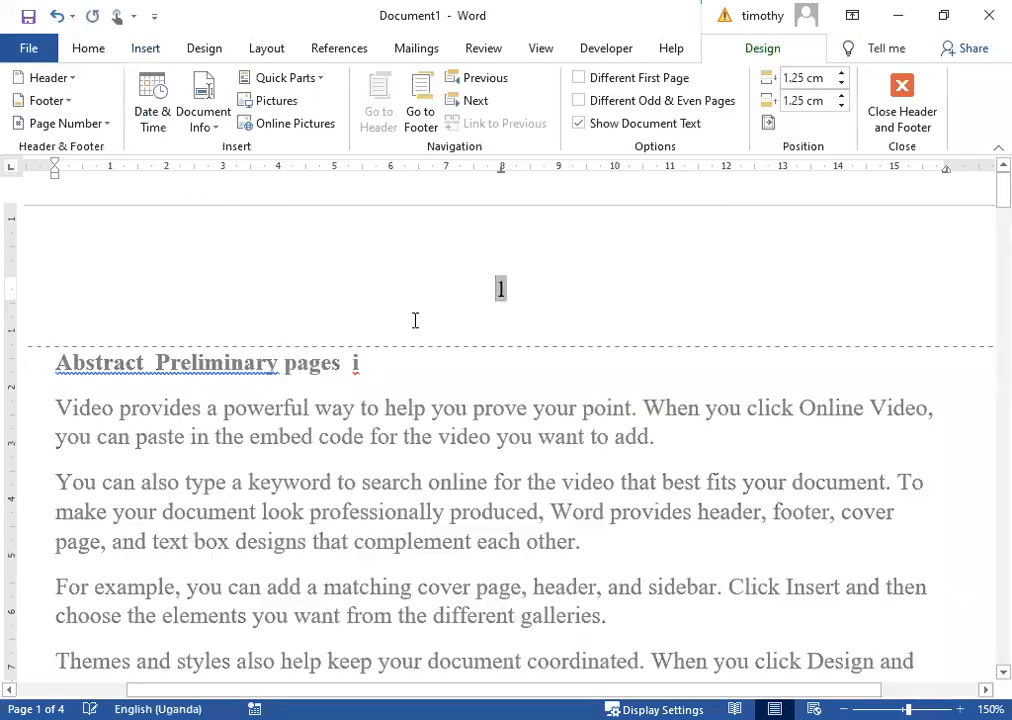
{"action": "left_click", "coordinate": [899, 115]}
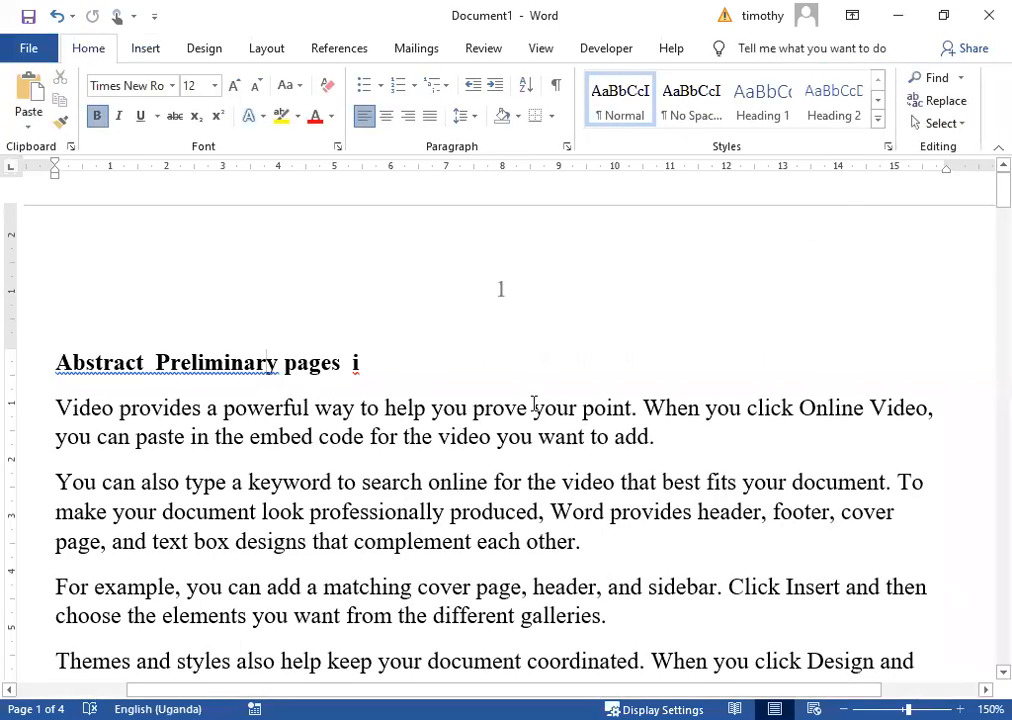
Check the page numbers 1 to 3 in the headers, then close header editing.
{"action": "double_click", "coordinate": [508, 296]}
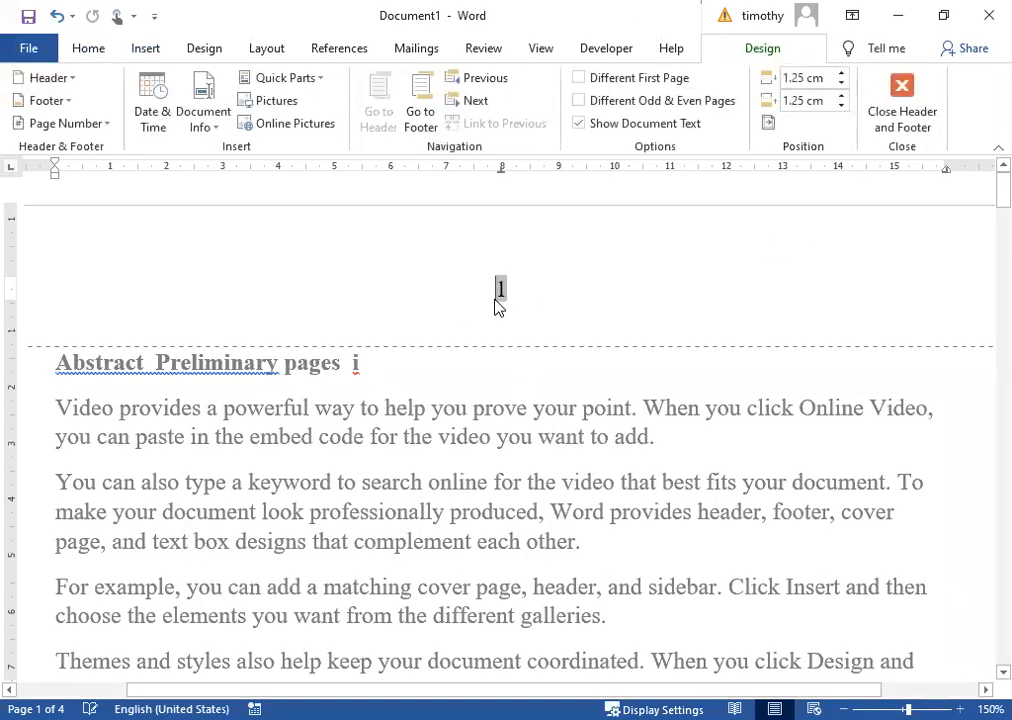
{"action": "scroll", "coordinate": [556, 468], "scroll_direction": "down", "scroll_amount": 10}
{"action": "scroll", "coordinate": [556, 468], "scroll_direction": "down", "scroll_amount": 9}
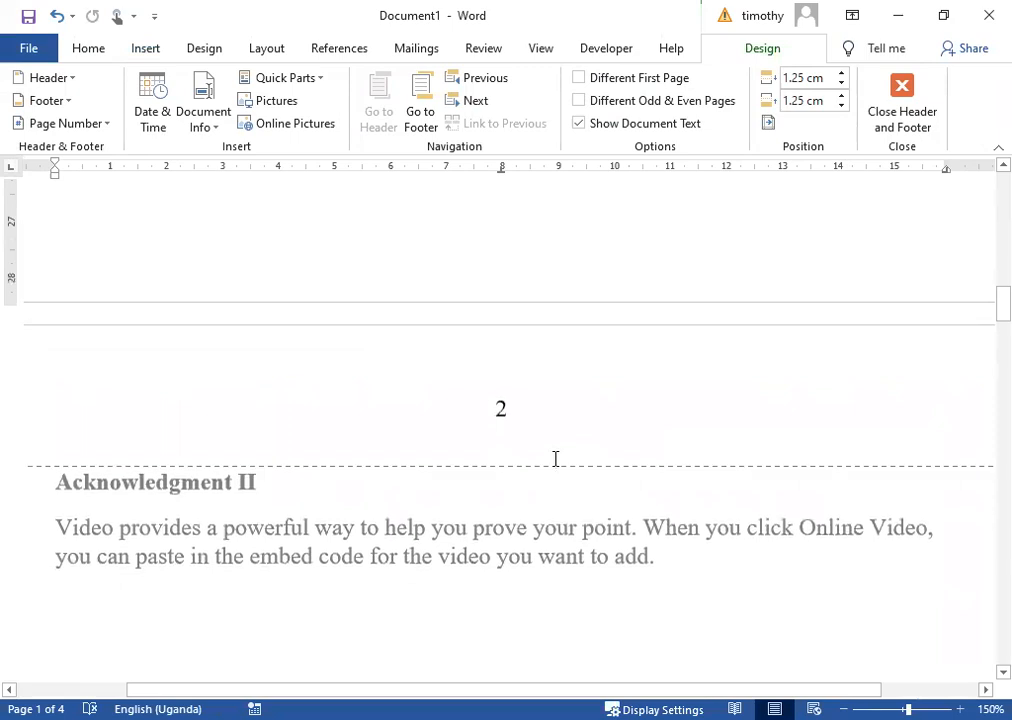
{"action": "left_click", "coordinate": [523, 436]}
{"action": "scroll", "coordinate": [583, 484], "scroll_direction": "down", "scroll_amount": 10}
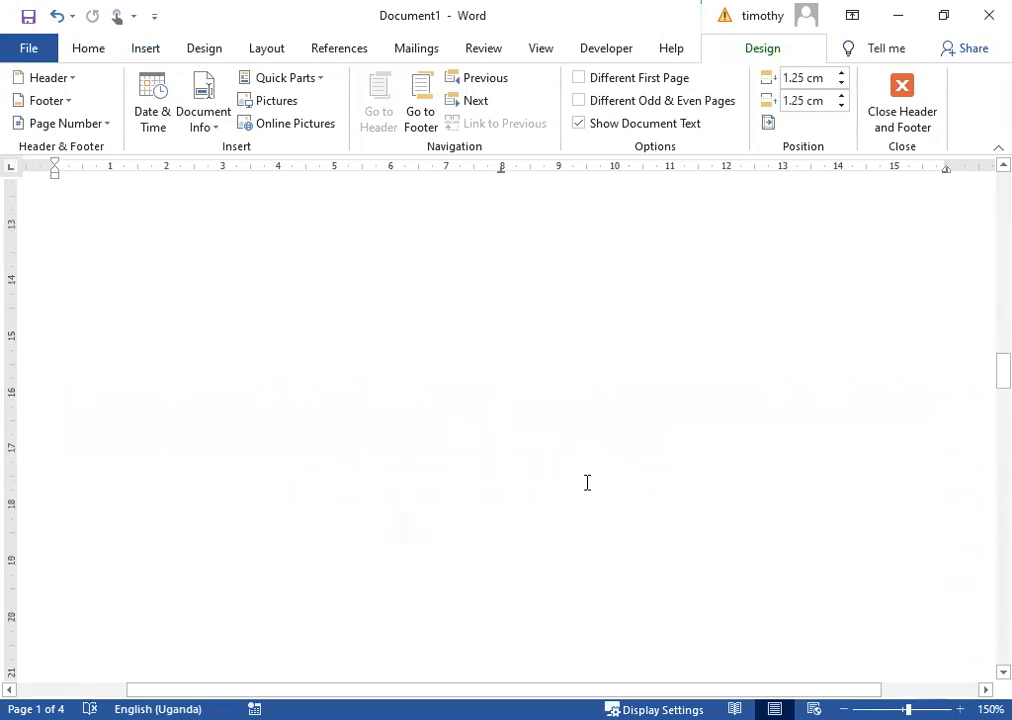
{"action": "scroll", "coordinate": [501, 460], "scroll_direction": "up", "scroll_amount": 3}
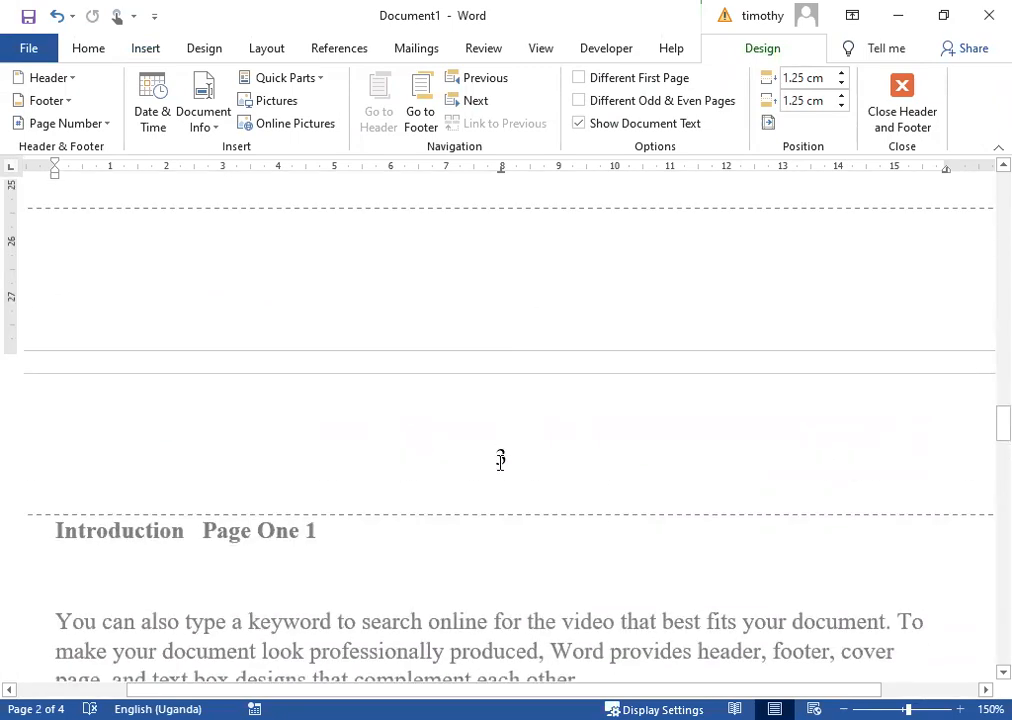
{"action": "left_click", "coordinate": [500, 457]}
{"action": "scroll", "coordinate": [357, 245], "scroll_direction": "up", "scroll_amount": 6}
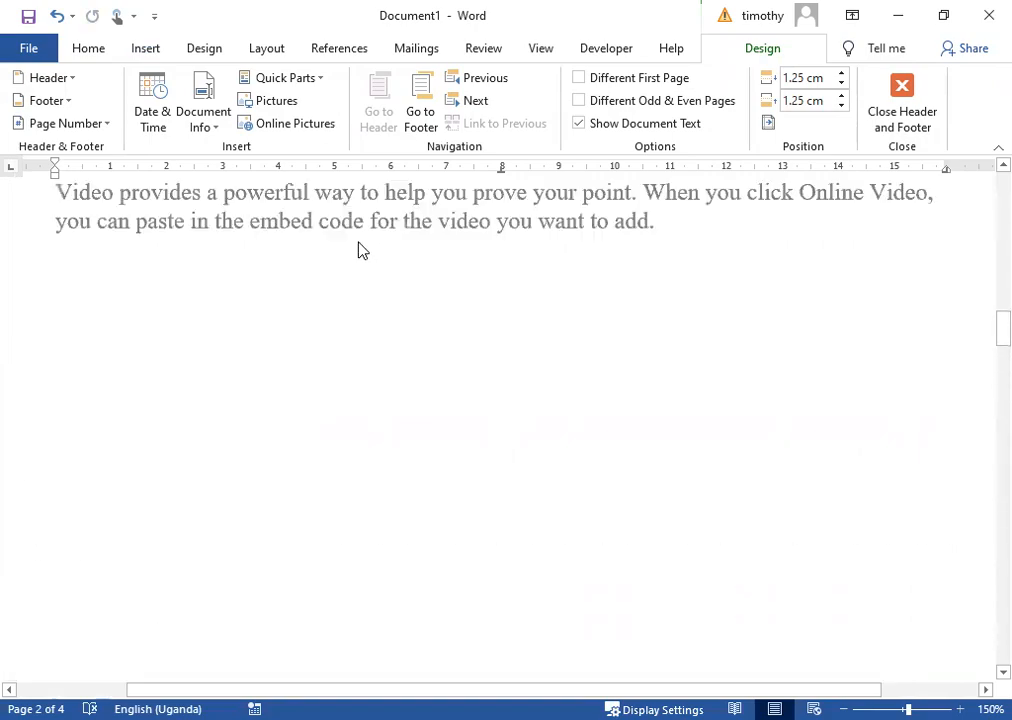
{"action": "scroll", "coordinate": [355, 315], "scroll_direction": "up", "scroll_amount": 4}
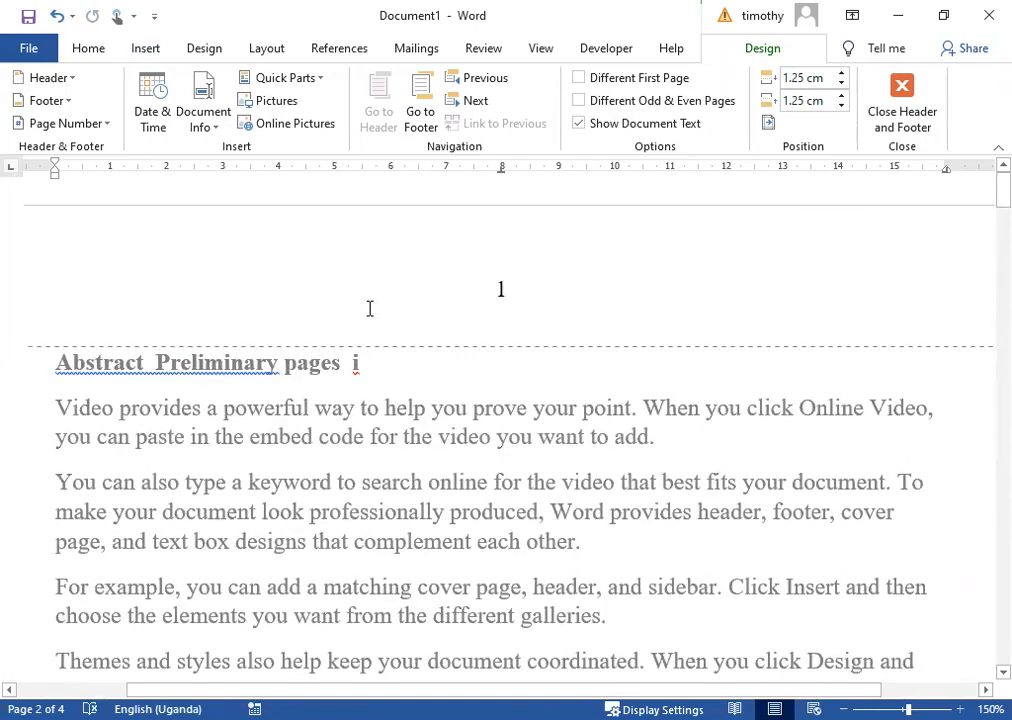
{"action": "double_click", "coordinate": [318, 440]}
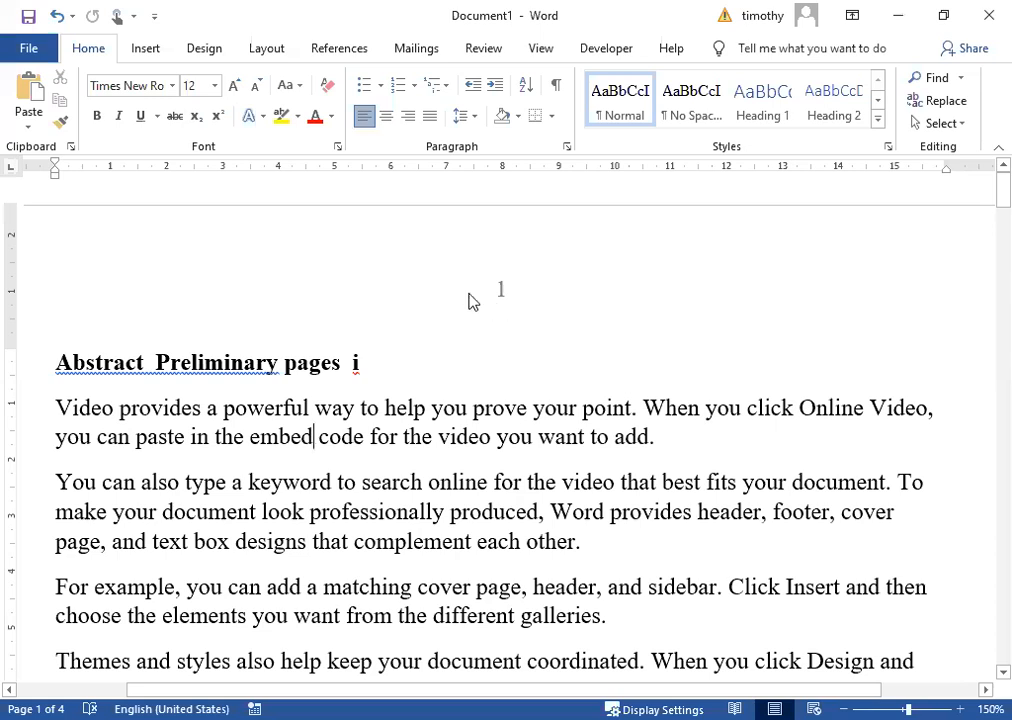
Open and close the Layout Breaks list without inserting a break.
{"action": "left_click", "coordinate": [256, 46]}
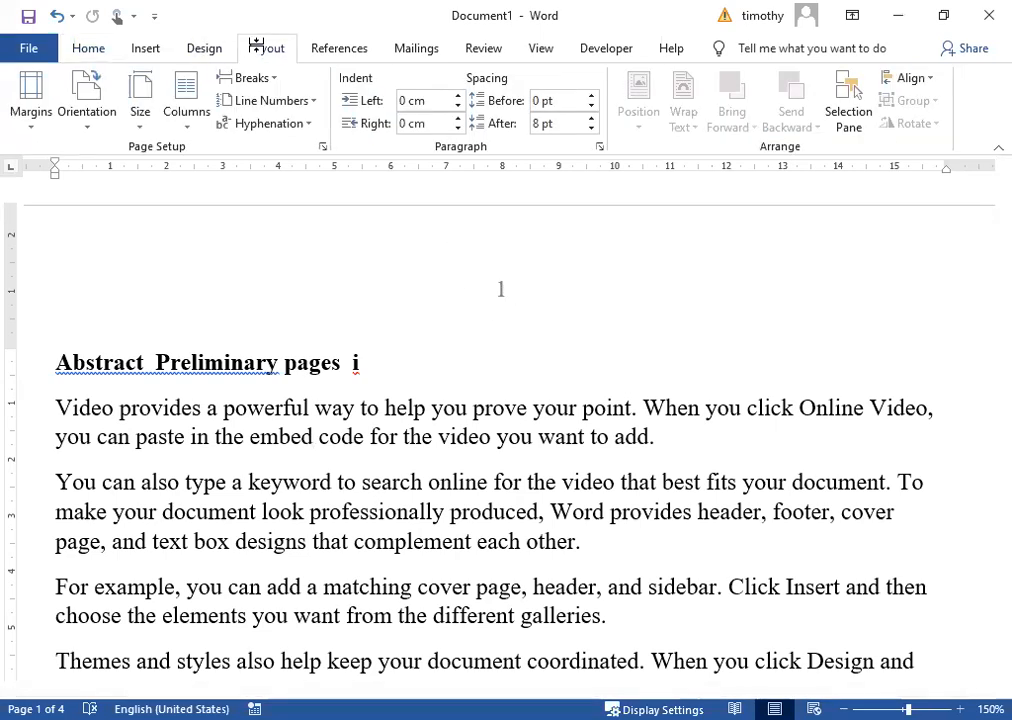
{"action": "left_click", "coordinate": [280, 80]}
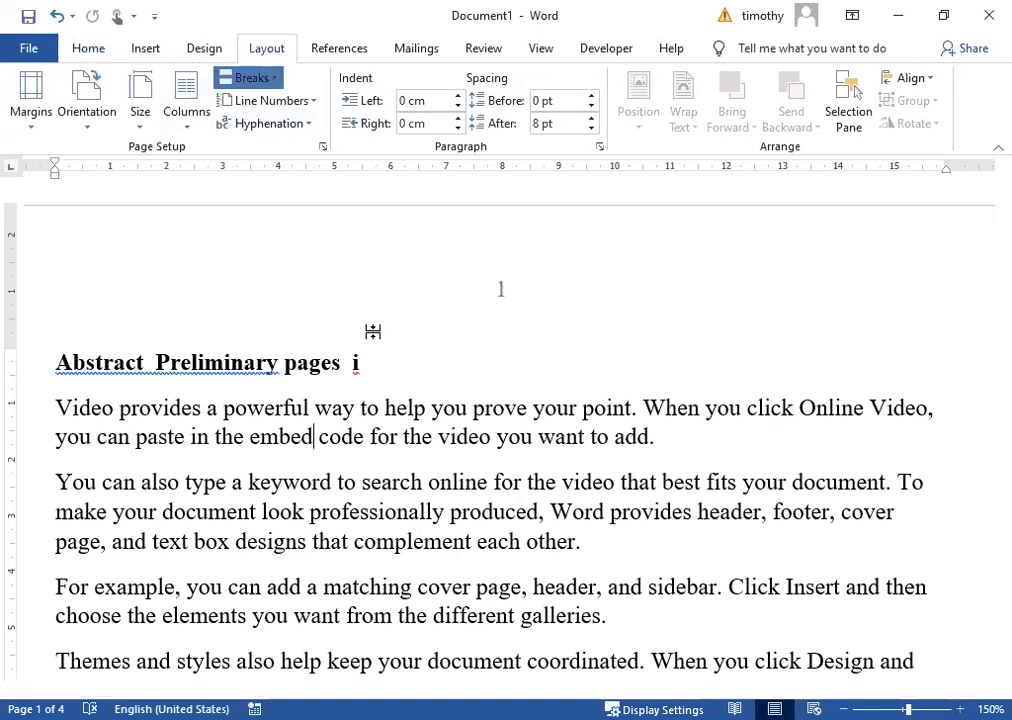
{"action": "left_click", "coordinate": [744, 461]}
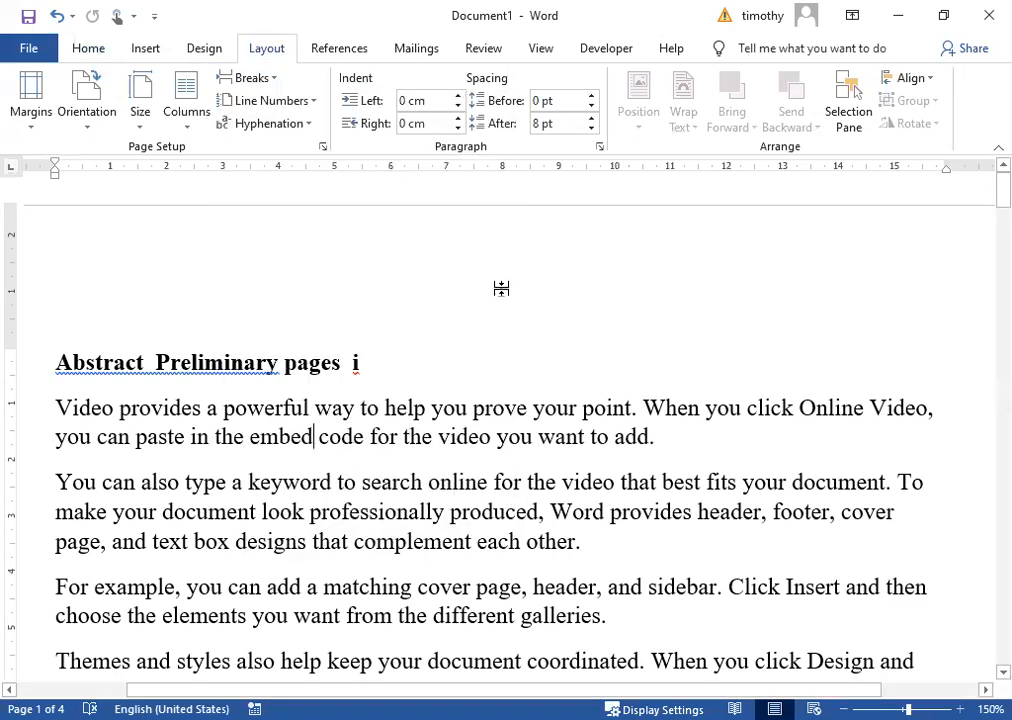
Set the page number format to lowercase roman numerals (i, ii, iii).
{"action": "double_click", "coordinate": [503, 290]}
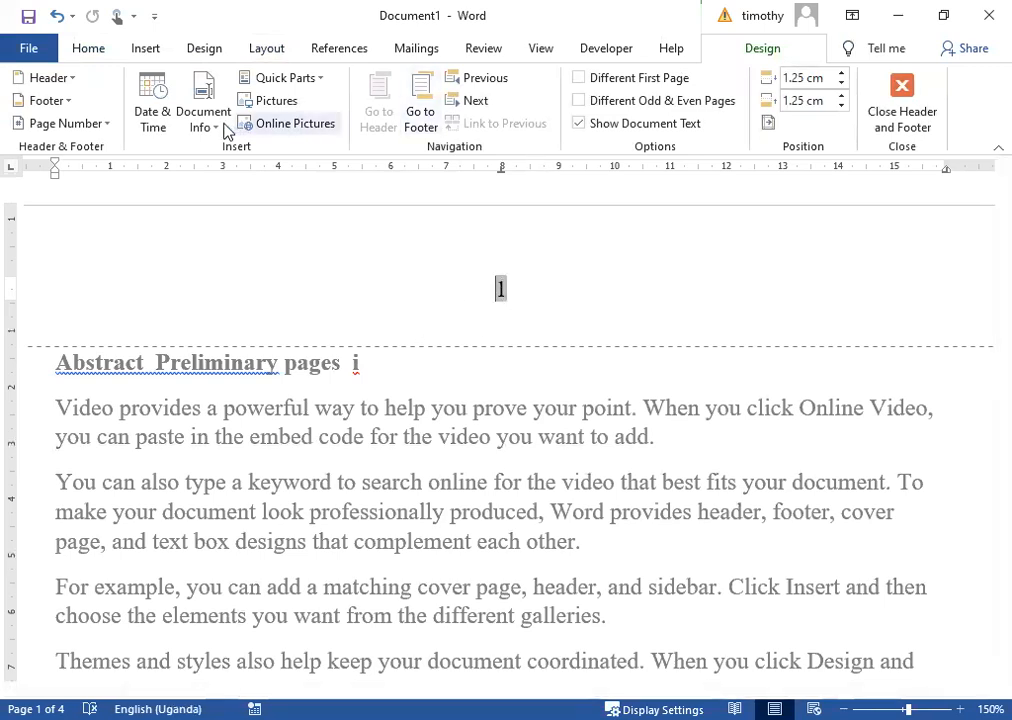
{"action": "left_click", "coordinate": [104, 124]}
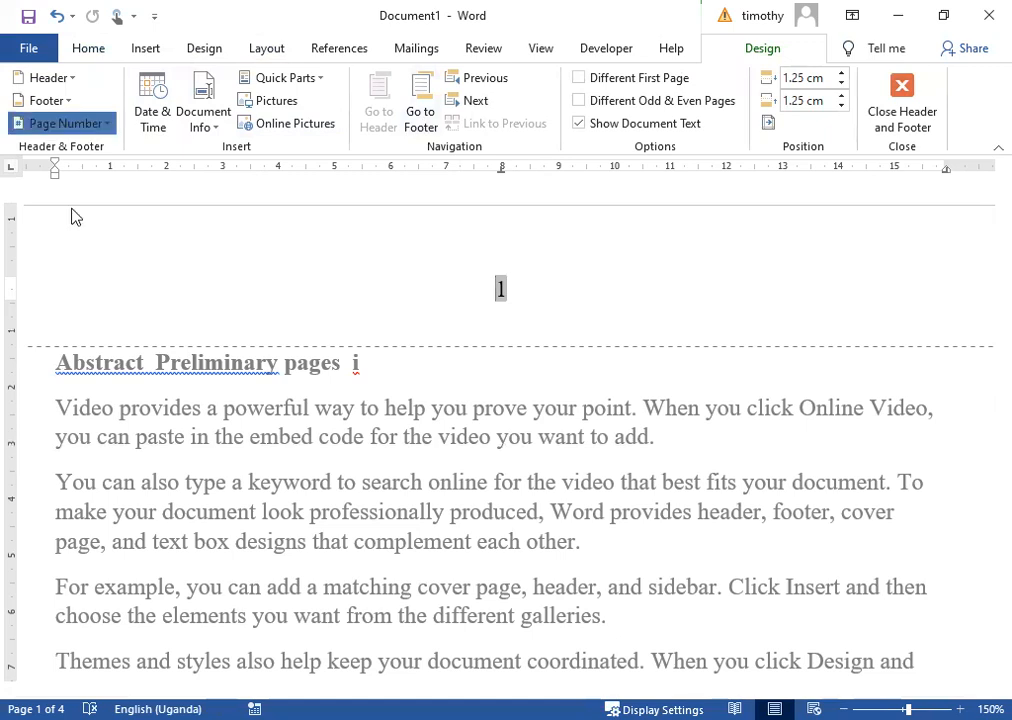
{"action": "left_click", "coordinate": [116, 246]}
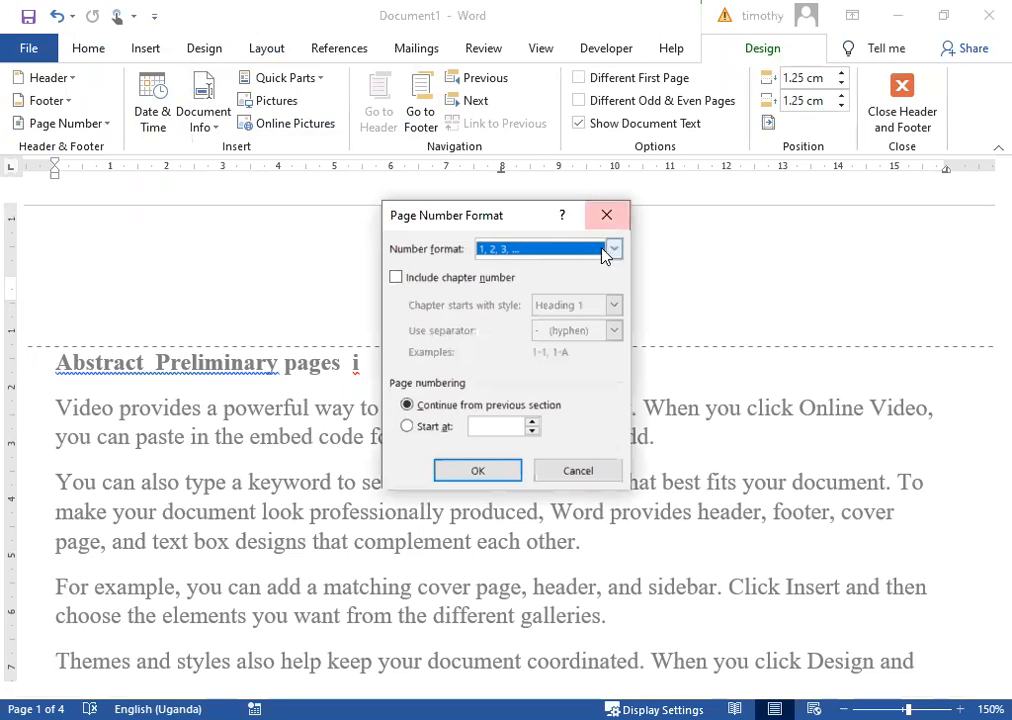
{"action": "left_click", "coordinate": [613, 250]}
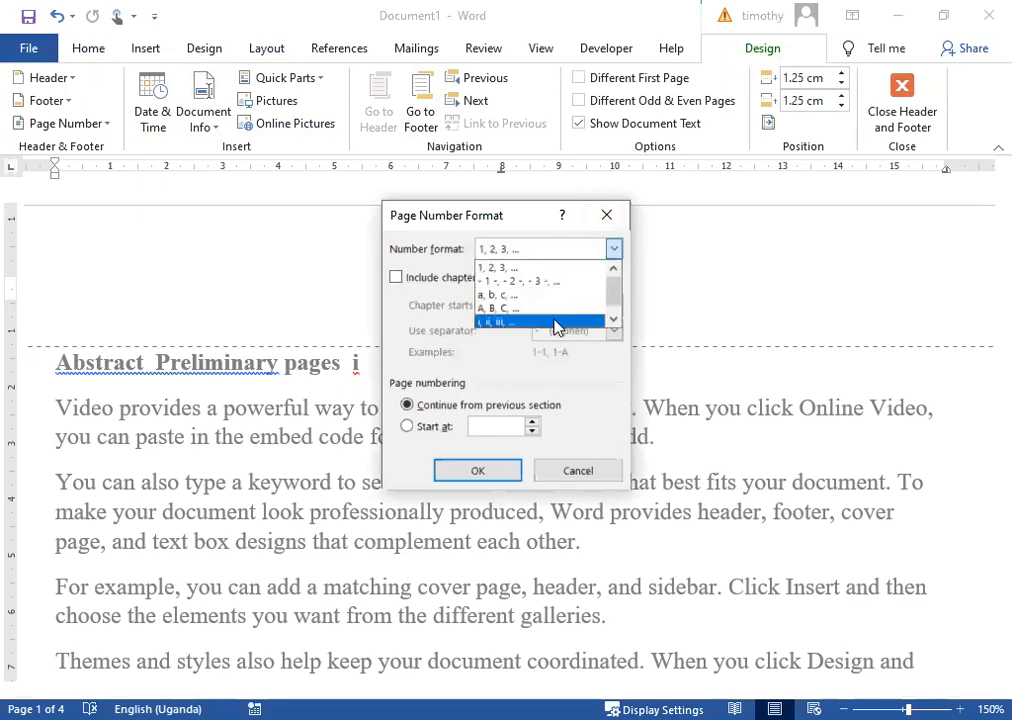
{"action": "left_click", "coordinate": [557, 323]}
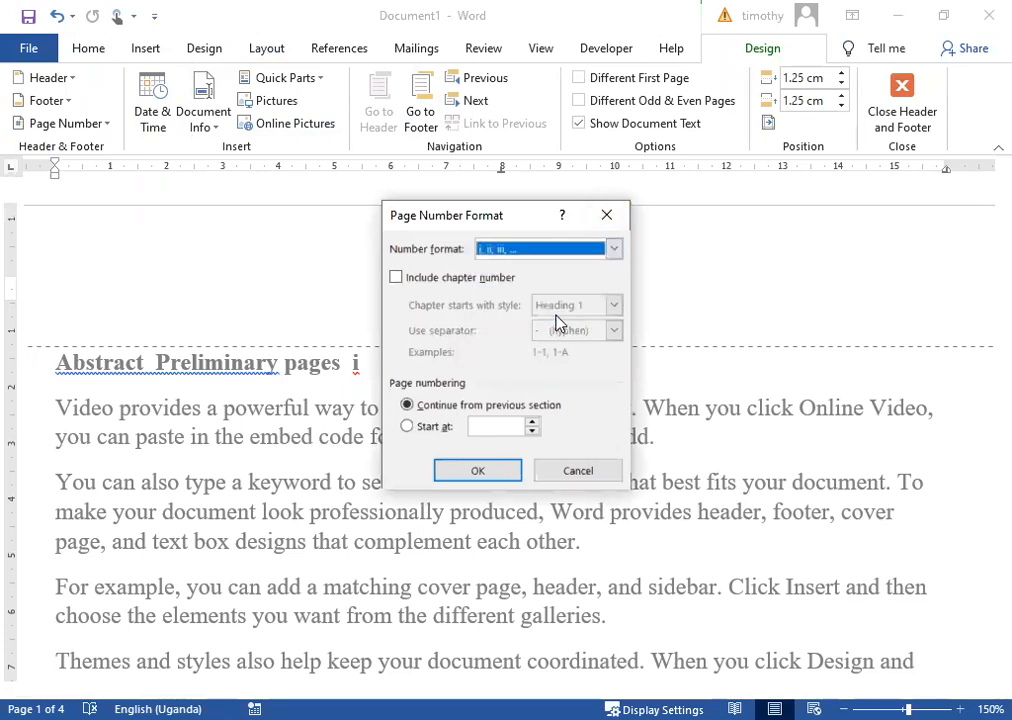
{"action": "left_click", "coordinate": [486, 476]}
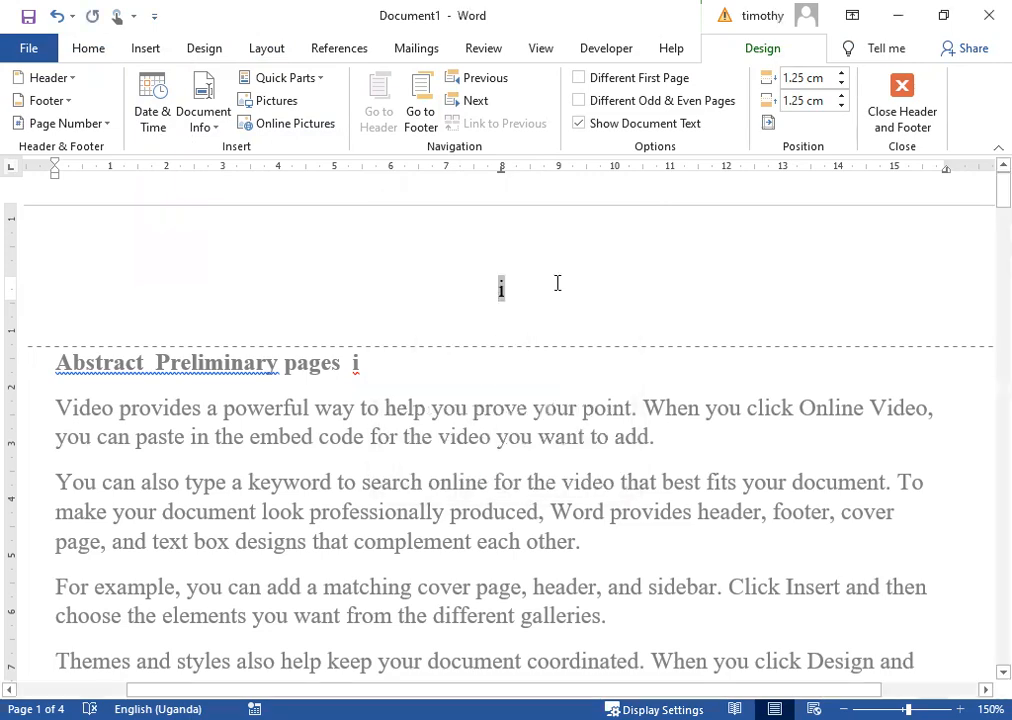
Exit header editing and review the roman page numbers on the opening pages.
{"action": "double_click", "coordinate": [514, 398]}
{"action": "scroll", "coordinate": [565, 343], "scroll_direction": "down", "scroll_amount": 15}
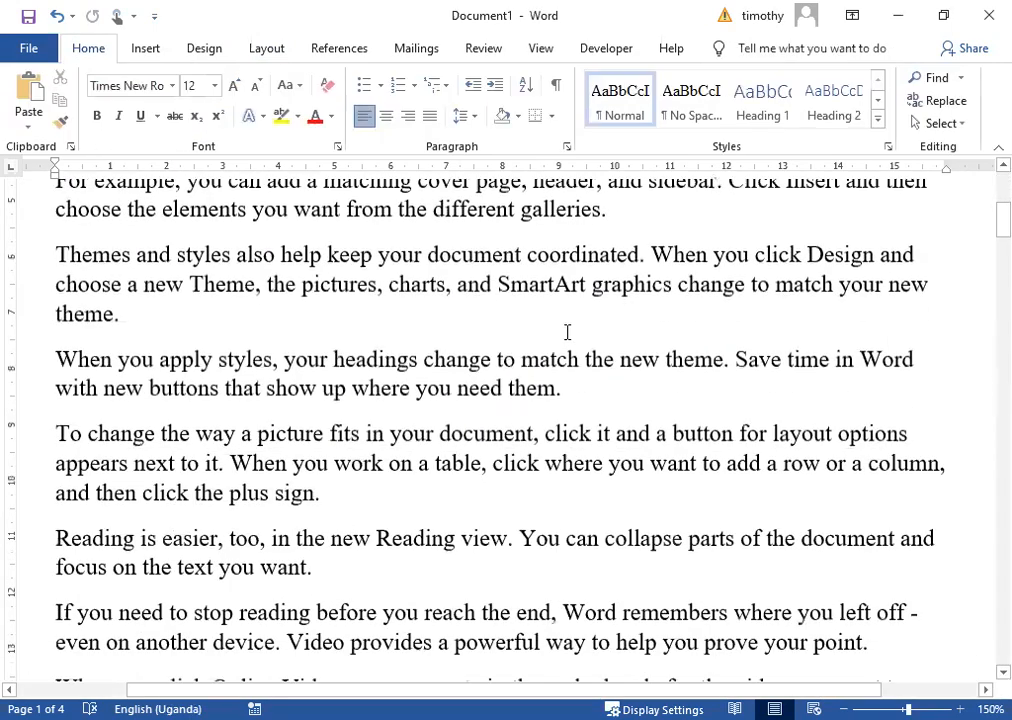
{"action": "scroll", "coordinate": [567, 332], "scroll_direction": "down", "scroll_amount": 15}
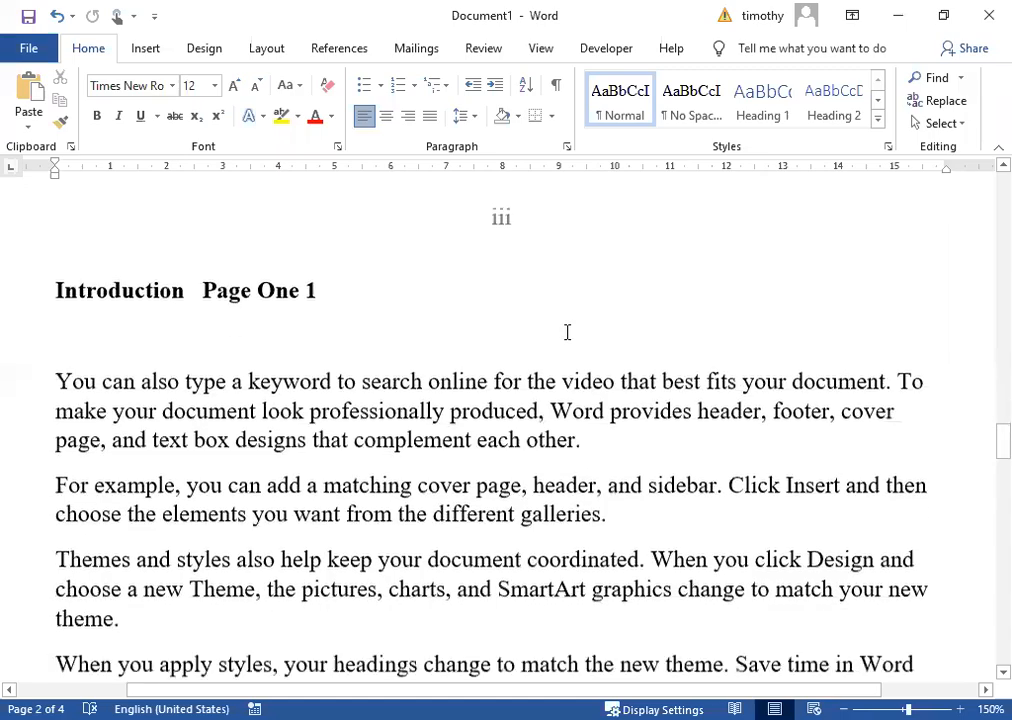
{"action": "scroll", "coordinate": [567, 332], "scroll_direction": "down", "scroll_amount": 10}
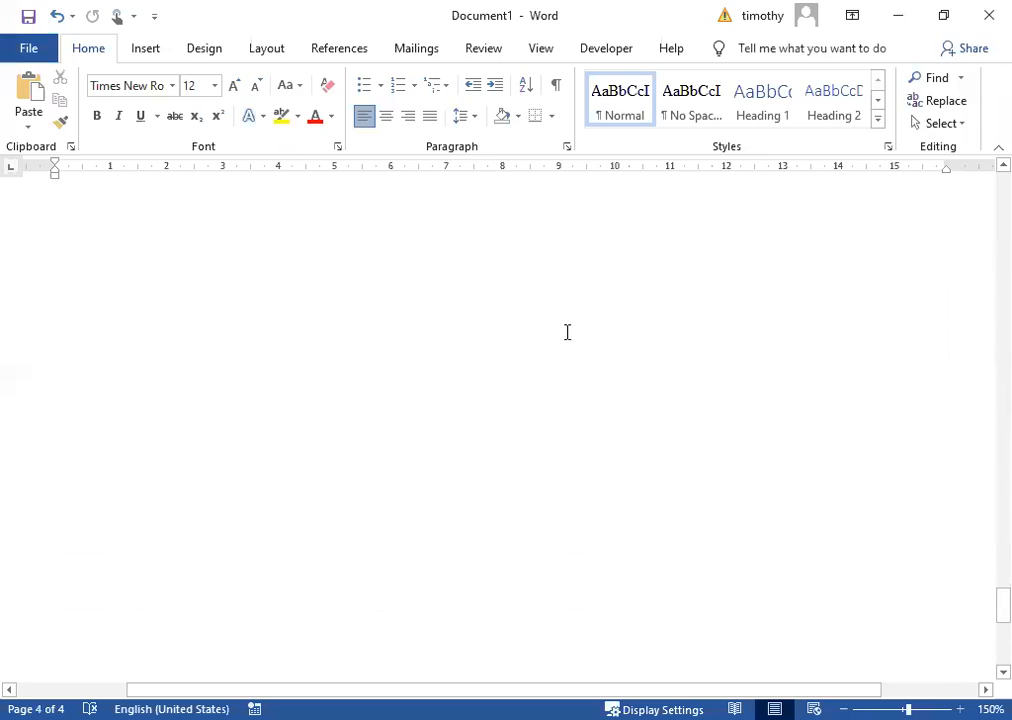
{"action": "scroll", "coordinate": [567, 332], "scroll_direction": "up", "scroll_amount": 20}
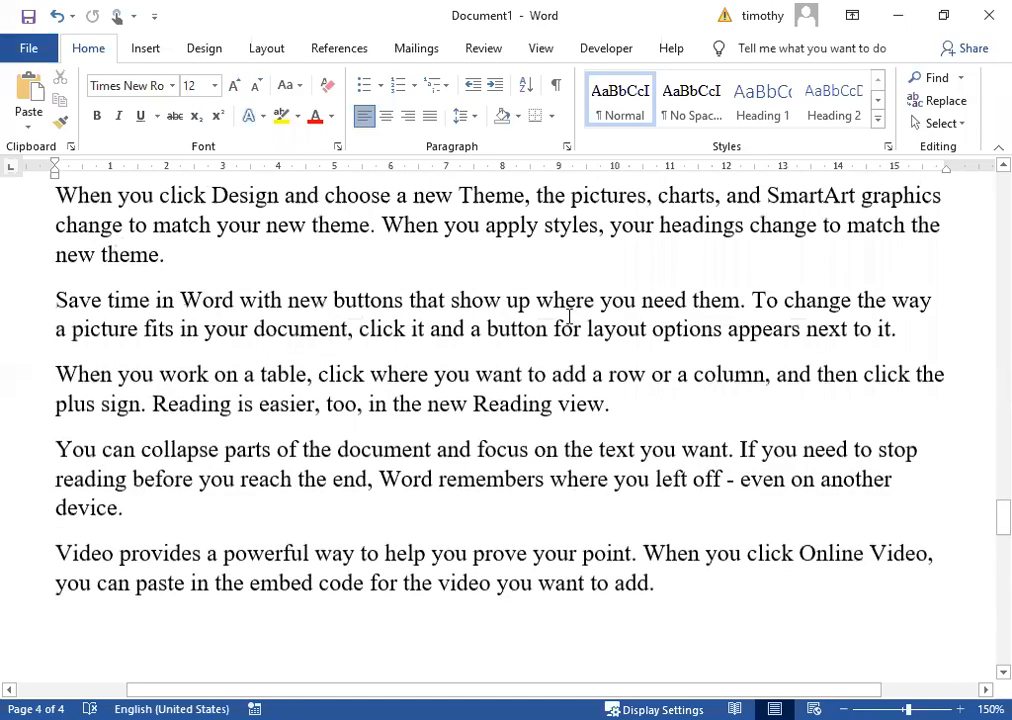
{"action": "scroll", "coordinate": [569, 316], "scroll_direction": "up", "scroll_amount": 20}
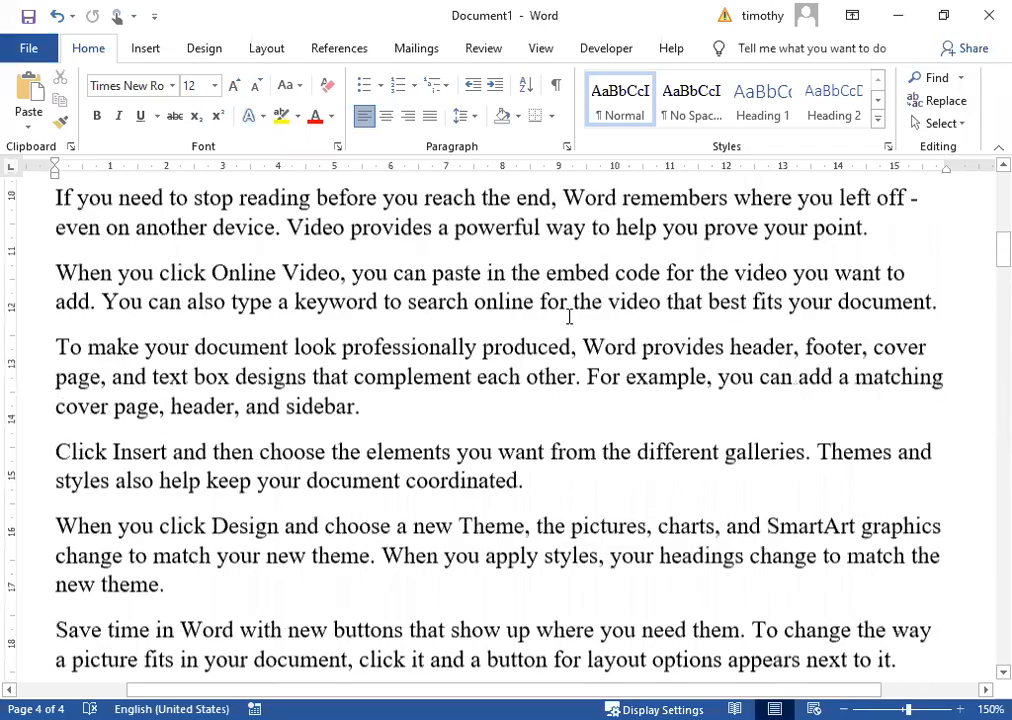
{"action": "left_click", "coordinate": [517, 408]}
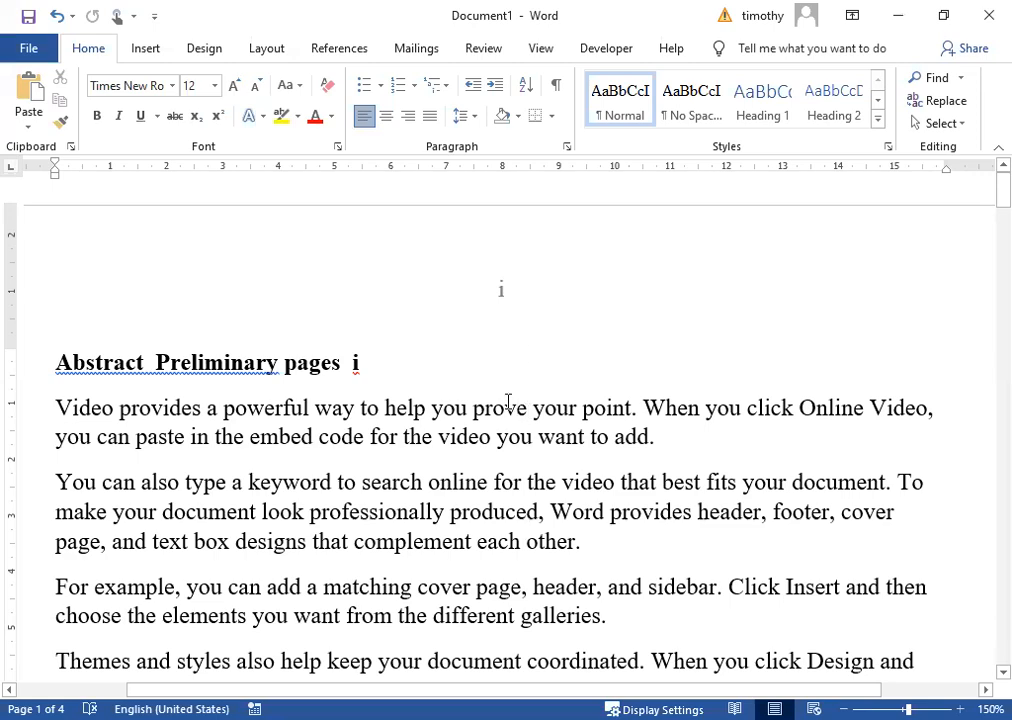
Place the cursor at the end of the Acknowledgment II text.
{"action": "scroll", "coordinate": [517, 530], "scroll_direction": "down", "scroll_amount": 10}
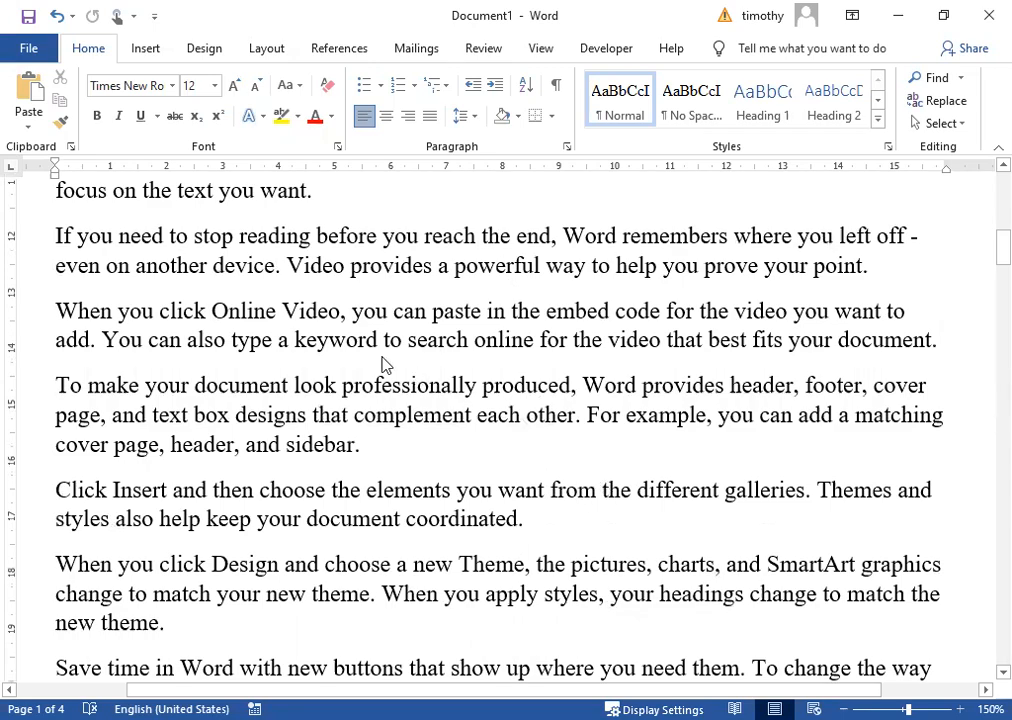
{"action": "scroll", "coordinate": [385, 365], "scroll_direction": "up", "scroll_amount": 10}
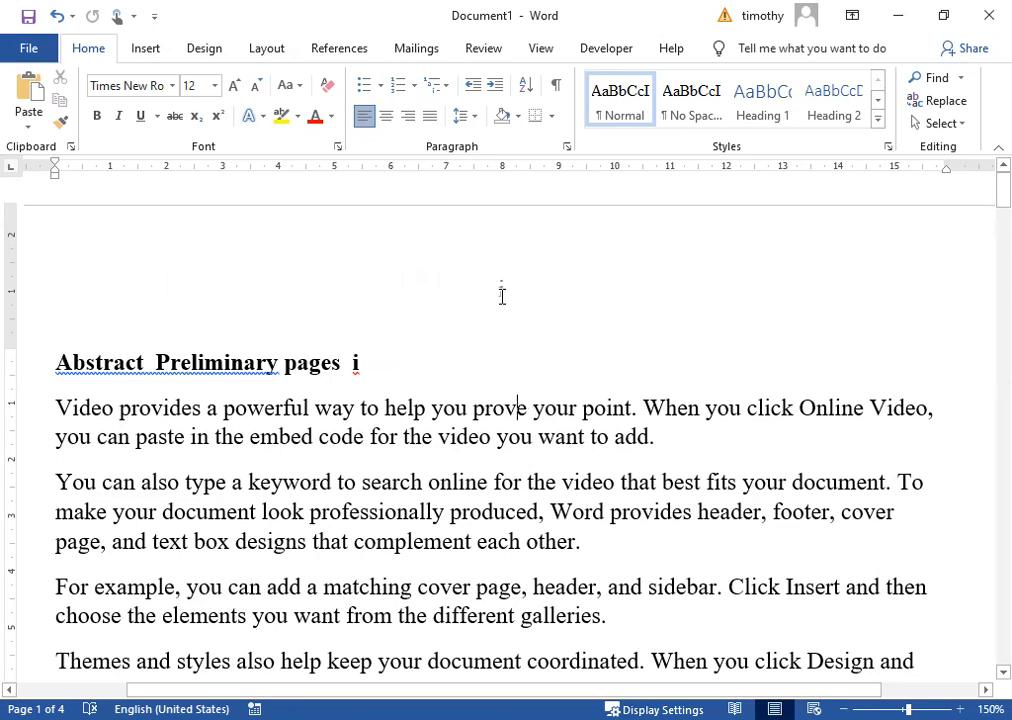
{"action": "scroll", "coordinate": [502, 296], "scroll_direction": "down", "scroll_amount": 10}
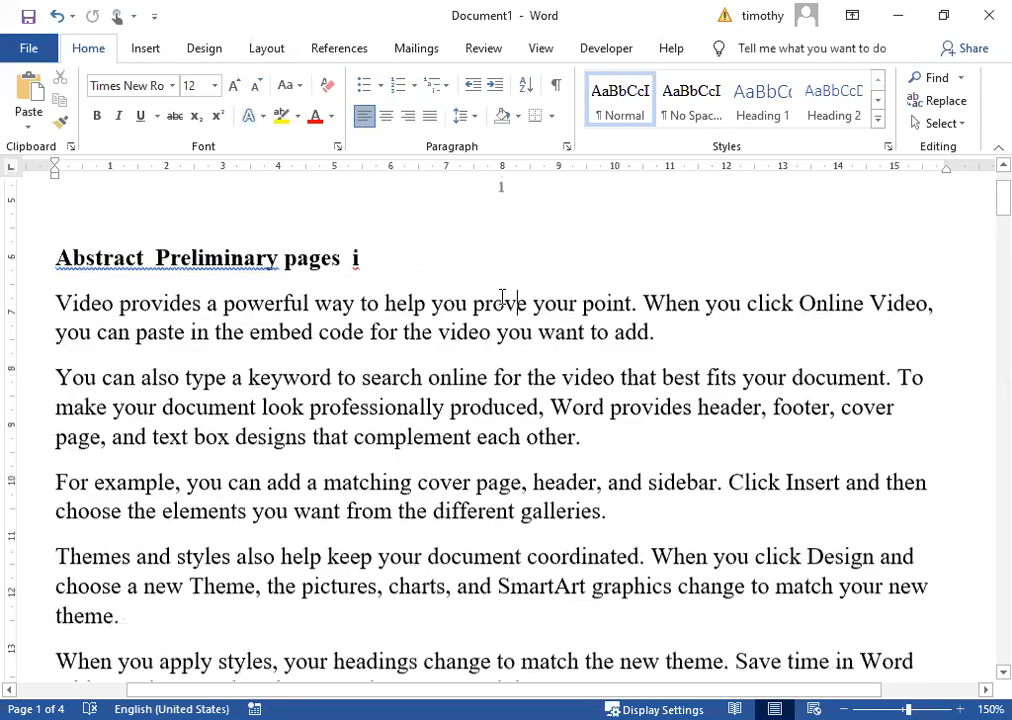
{"action": "scroll", "coordinate": [555, 438], "scroll_direction": "down", "scroll_amount": 8}
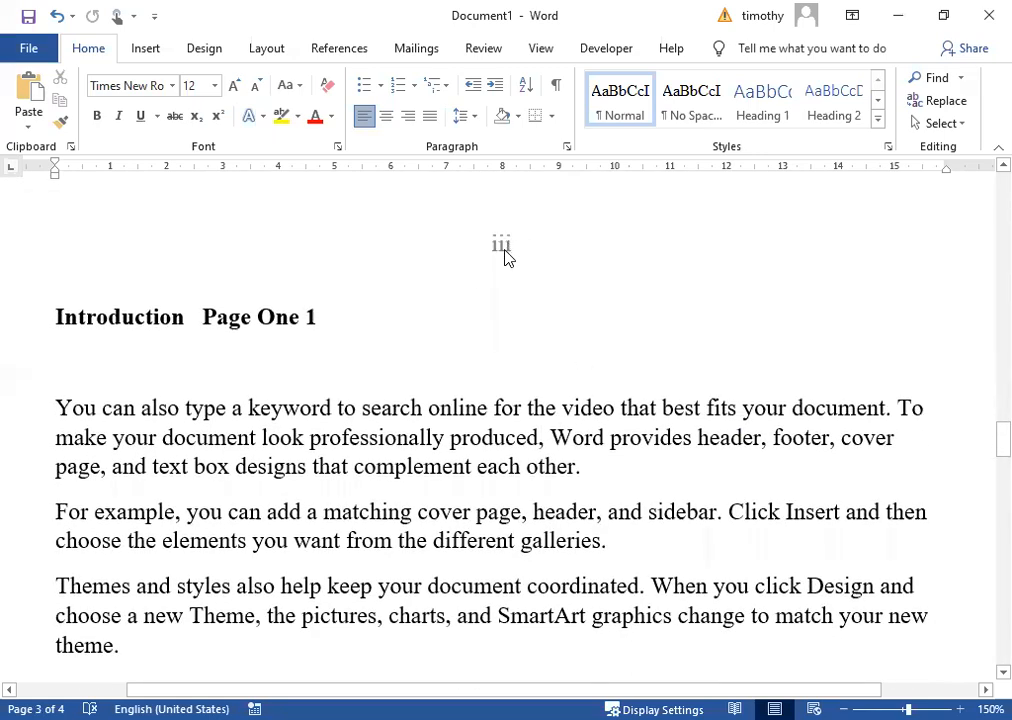
{"action": "scroll", "coordinate": [505, 257], "scroll_direction": "up", "scroll_amount": 10}
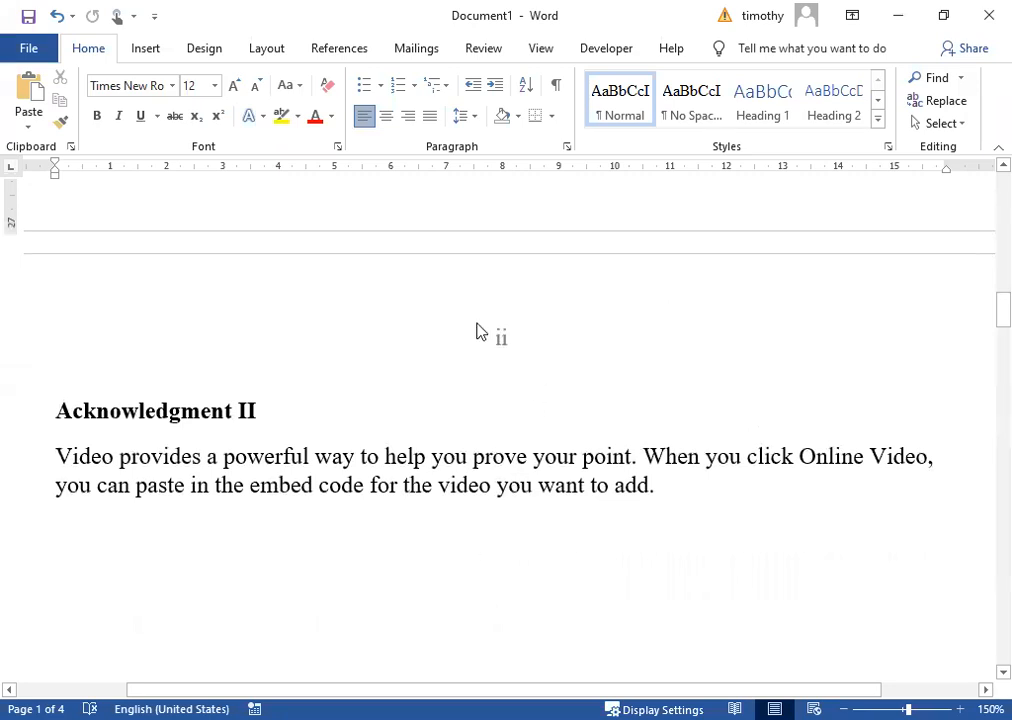
{"action": "left_click", "coordinate": [416, 531]}
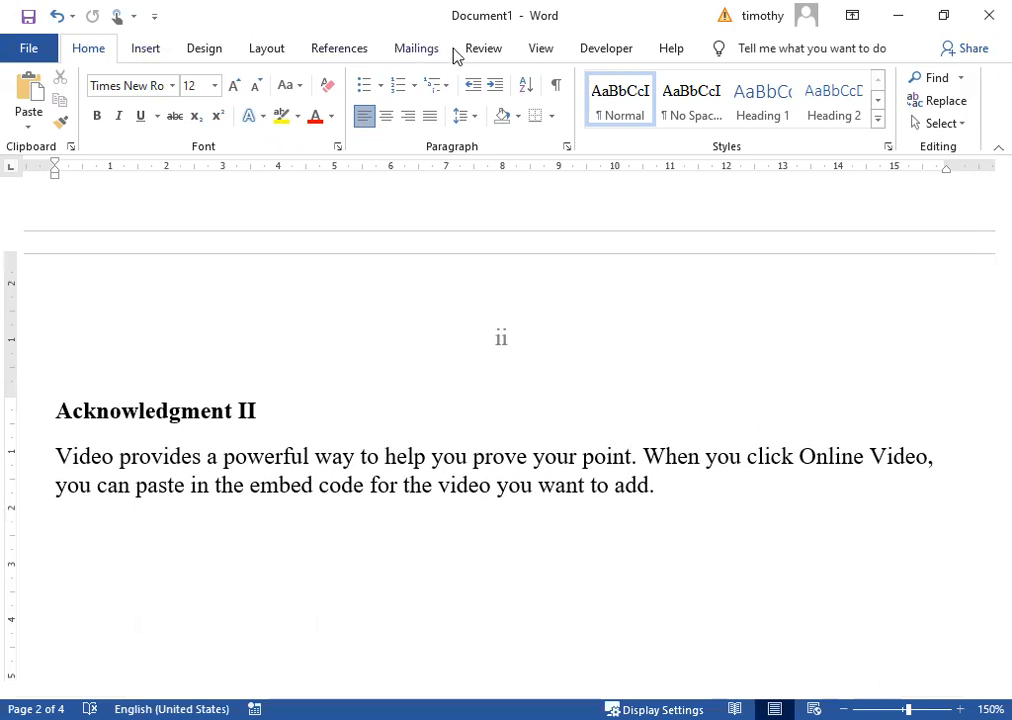
Insert a Next Page section break after the Acknowledgment text.
{"action": "left_click", "coordinate": [266, 48]}
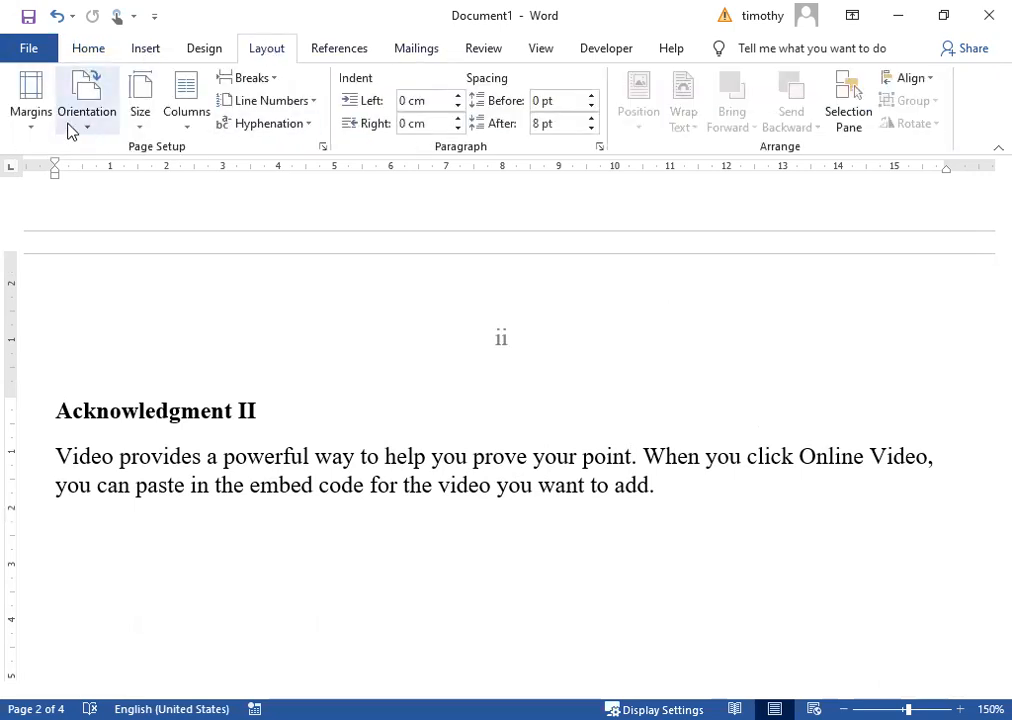
{"action": "left_click", "coordinate": [250, 78]}
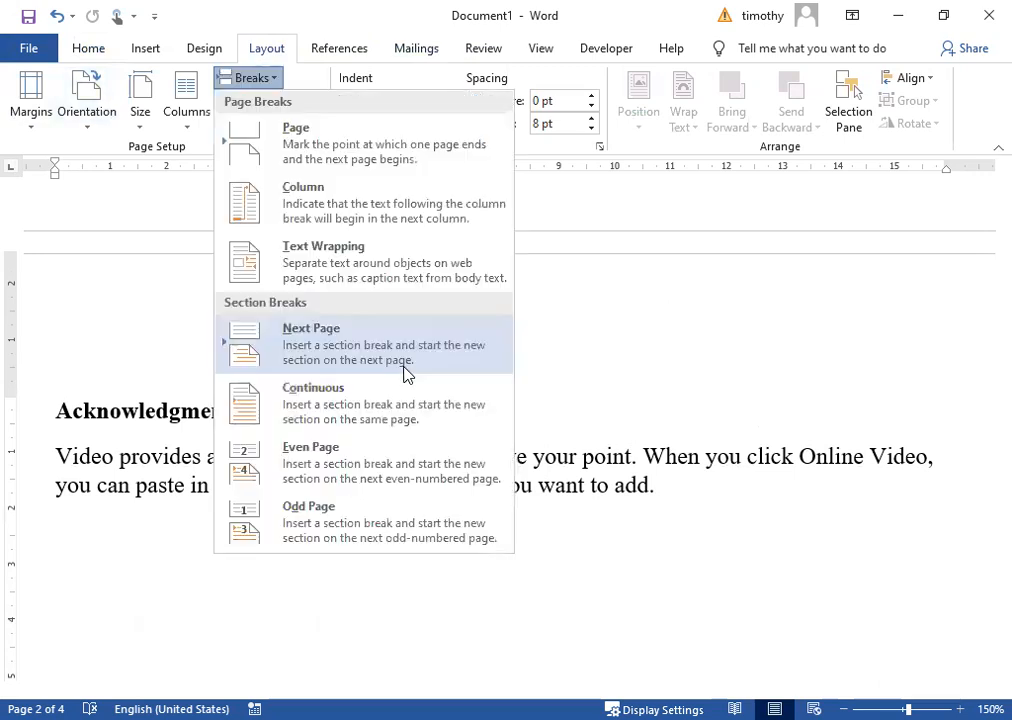
{"action": "left_click", "coordinate": [355, 358]}
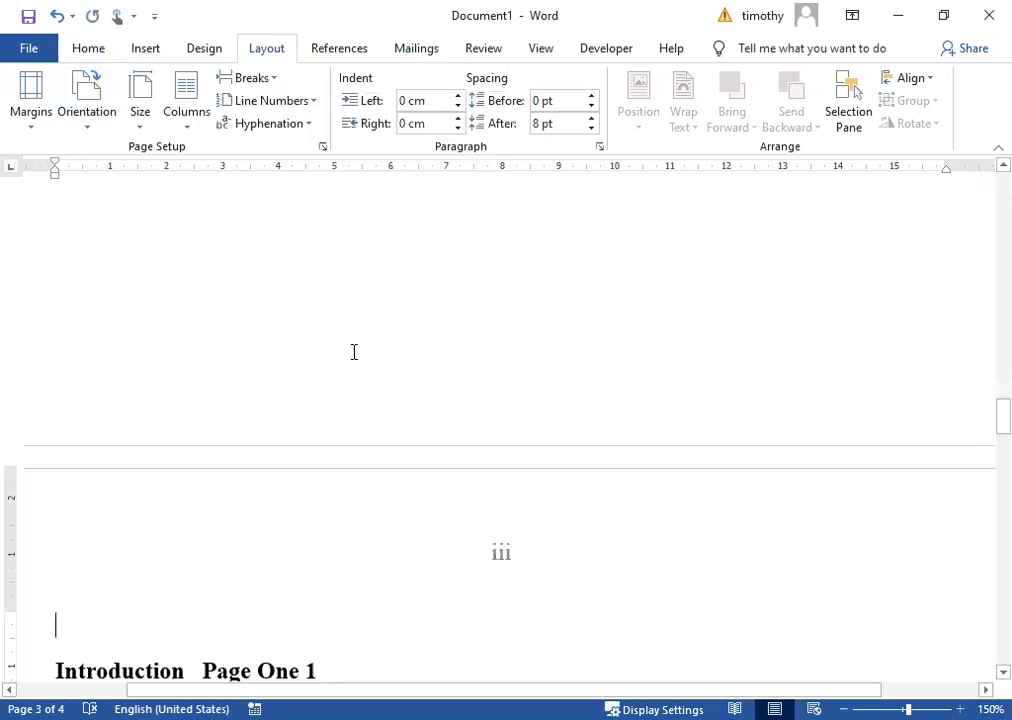
{"action": "scroll", "coordinate": [413, 340], "scroll_direction": "down", "scroll_amount": 2}
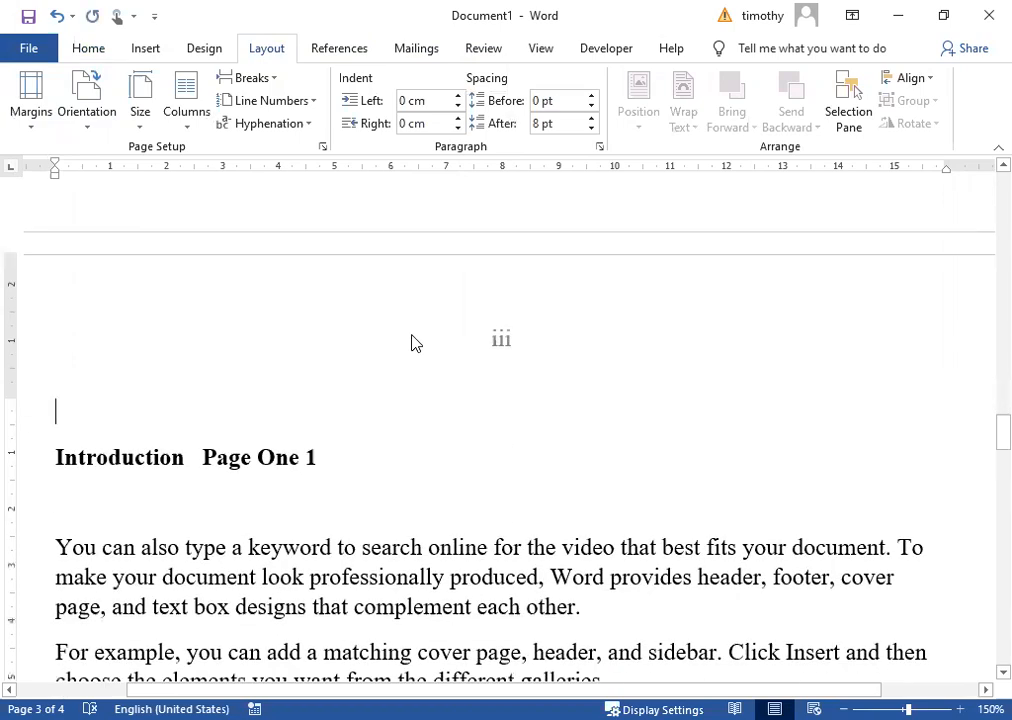
{"action": "scroll", "coordinate": [413, 395], "scroll_direction": "up", "scroll_amount": 4}
{"action": "scroll", "coordinate": [413, 391], "scroll_direction": "down", "scroll_amount": 4}
{"action": "scroll", "coordinate": [417, 389], "scroll_direction": "up", "scroll_amount": 3}
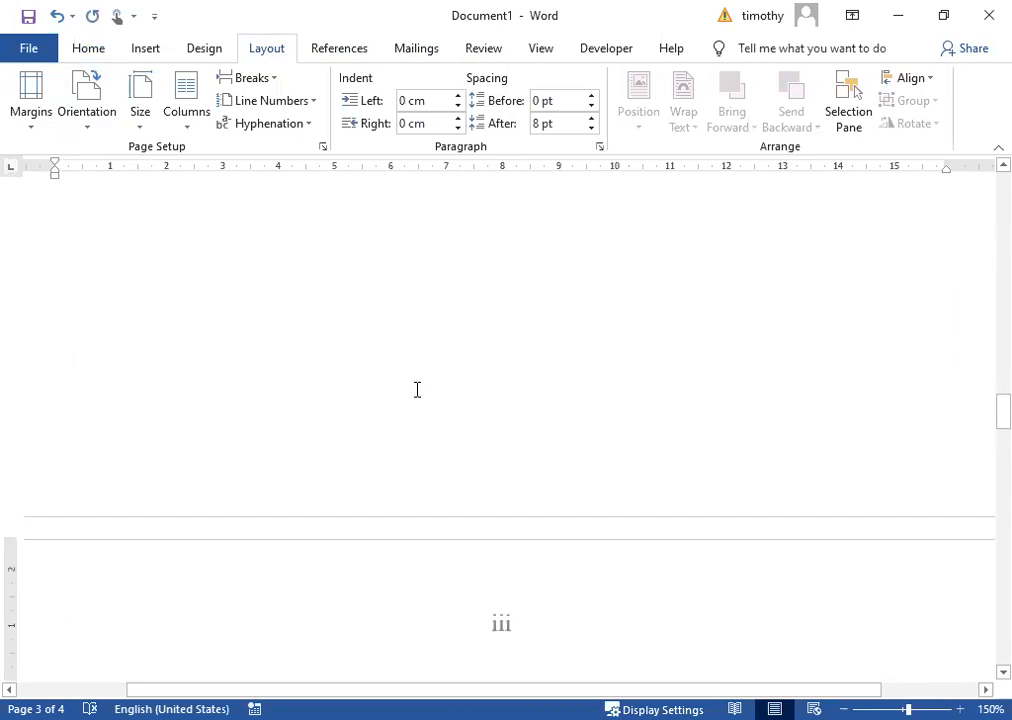
Show formatting marks to verify the section break, then hide them again.
{"action": "left_click", "coordinate": [89, 51]}
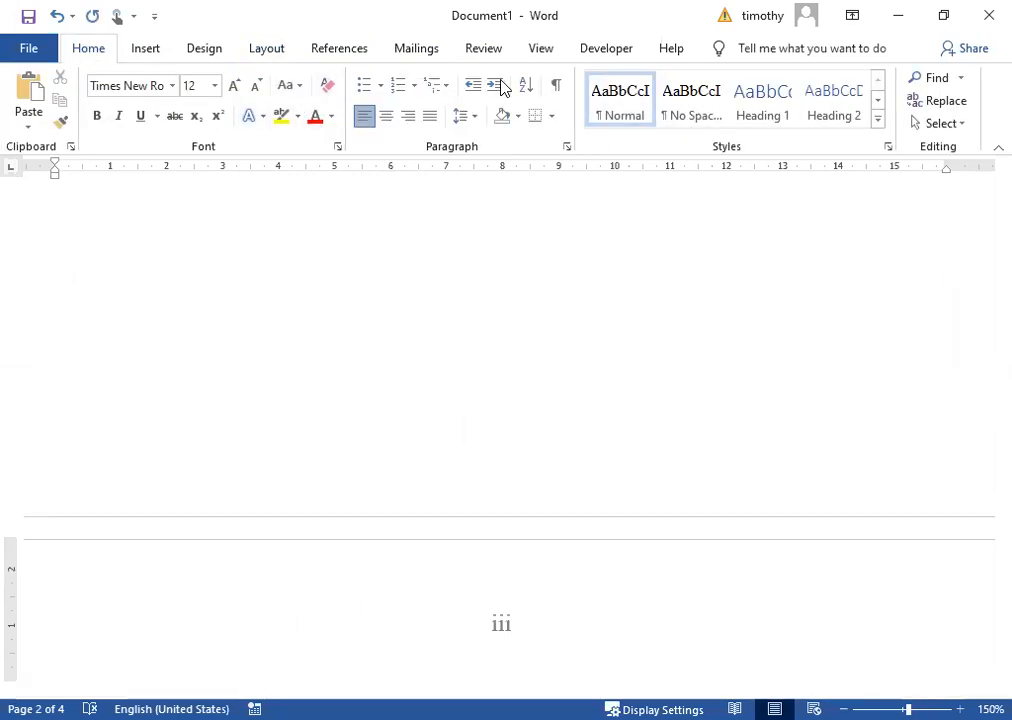
{"action": "left_click", "coordinate": [557, 87]}
{"action": "scroll", "coordinate": [605, 395], "scroll_direction": "up", "scroll_amount": 3}
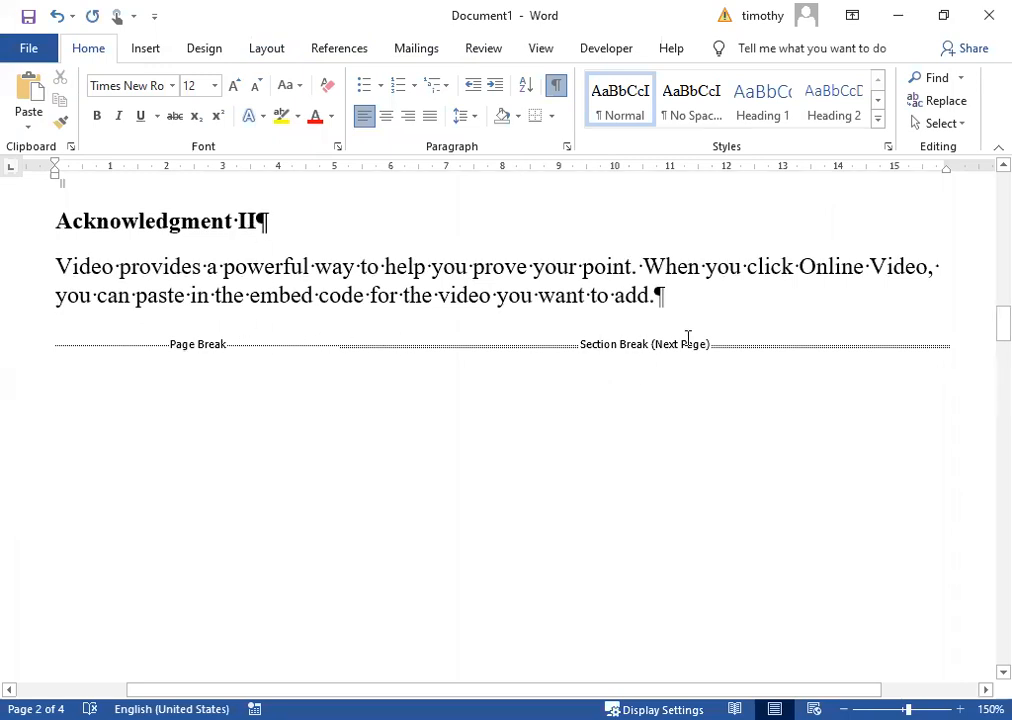
{"action": "left_click", "coordinate": [556, 88]}
{"action": "scroll", "coordinate": [510, 382], "scroll_direction": "down", "scroll_amount": 3}
{"action": "scroll", "coordinate": [510, 382], "scroll_direction": "down", "scroll_amount": 5}
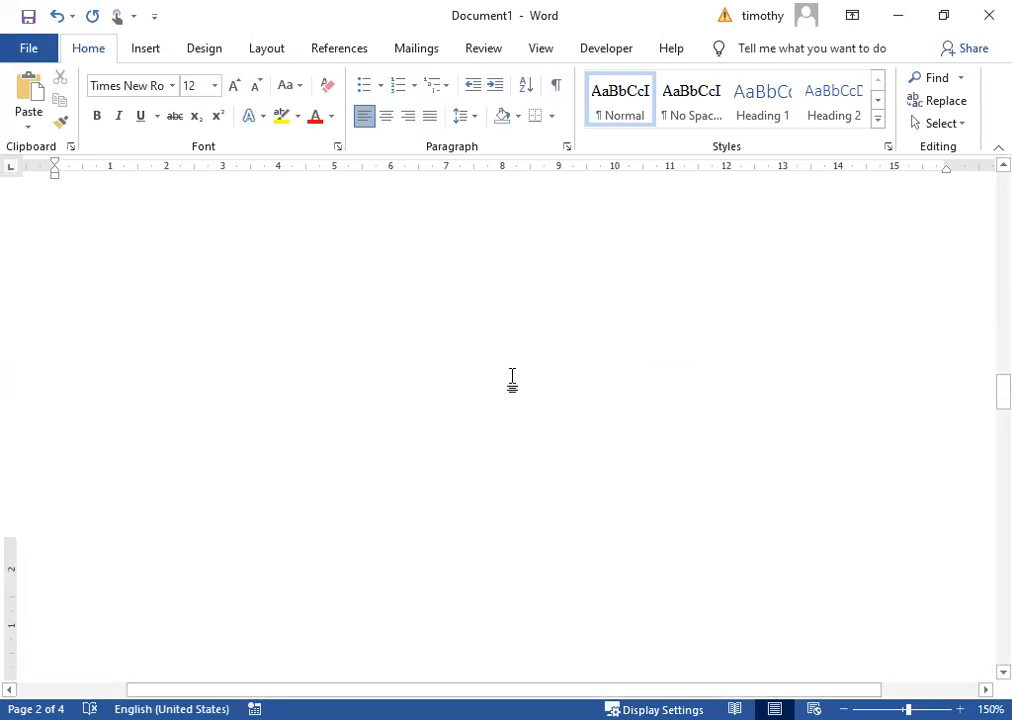
{"action": "scroll", "coordinate": [495, 355], "scroll_direction": "up", "scroll_amount": 1}
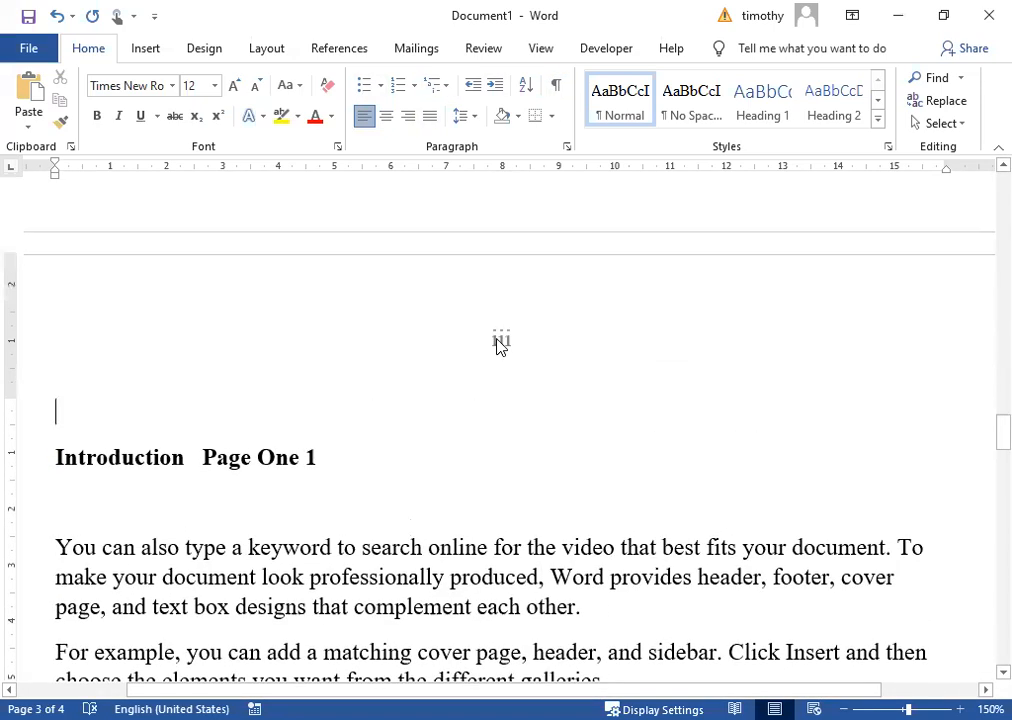
Unlink the Introduction header from the previous section and format its page numbers as 1, 2, 3 starting at 1.
{"action": "double_click", "coordinate": [500, 341]}
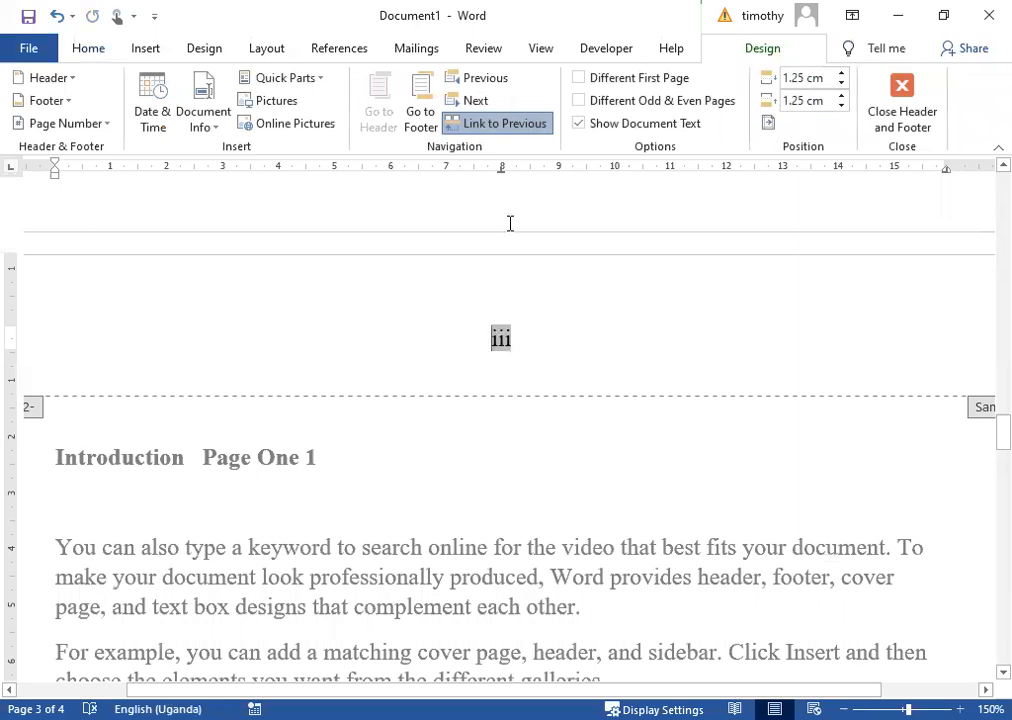
{"action": "left_click", "coordinate": [499, 128]}
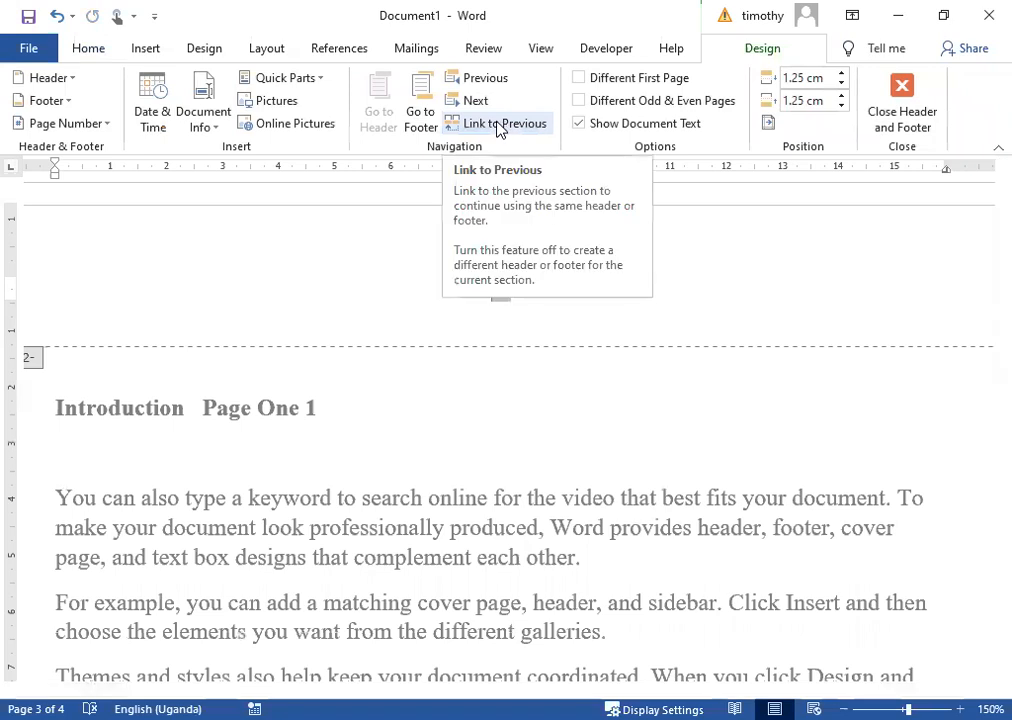
{"action": "left_click", "coordinate": [106, 128]}
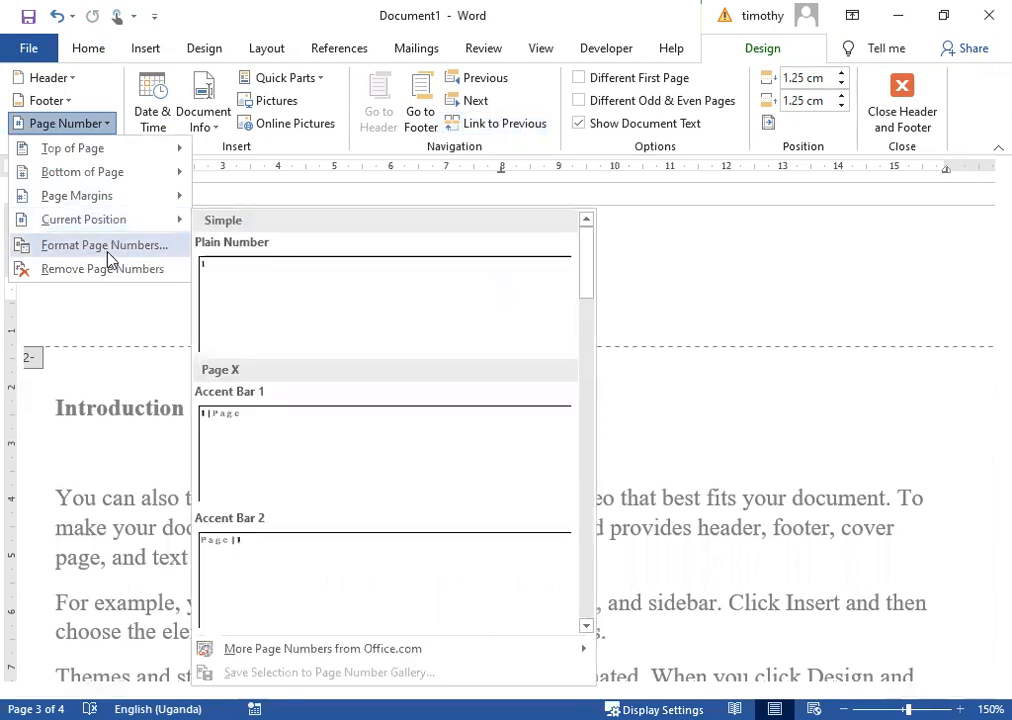
{"action": "left_click", "coordinate": [108, 247]}
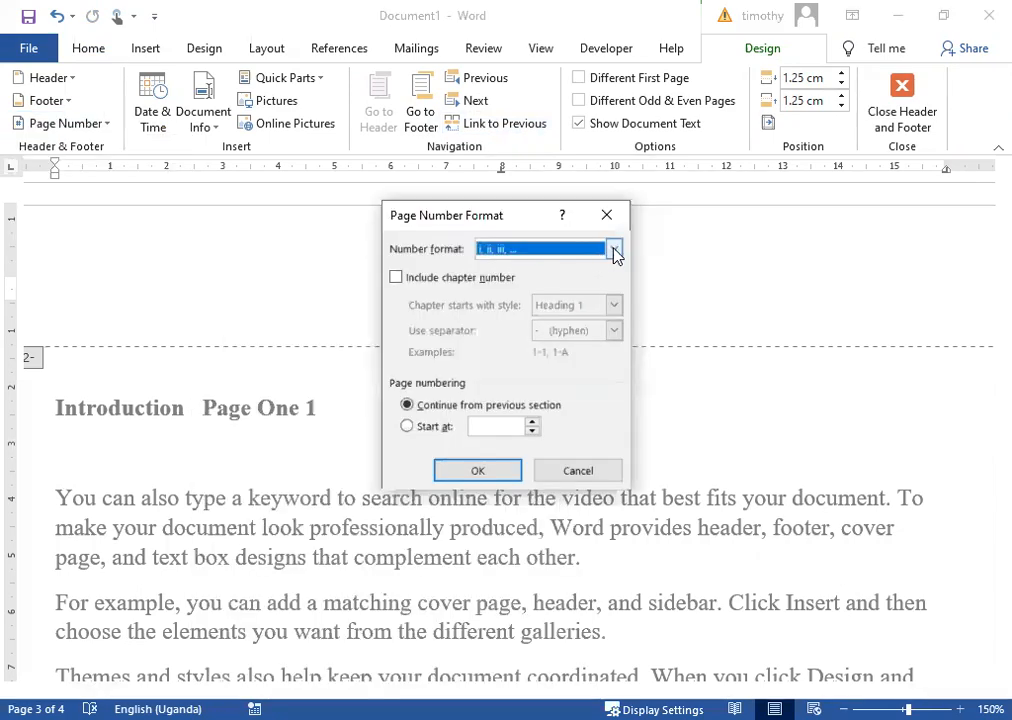
{"action": "left_click", "coordinate": [614, 250]}
{"action": "left_click", "coordinate": [503, 270]}
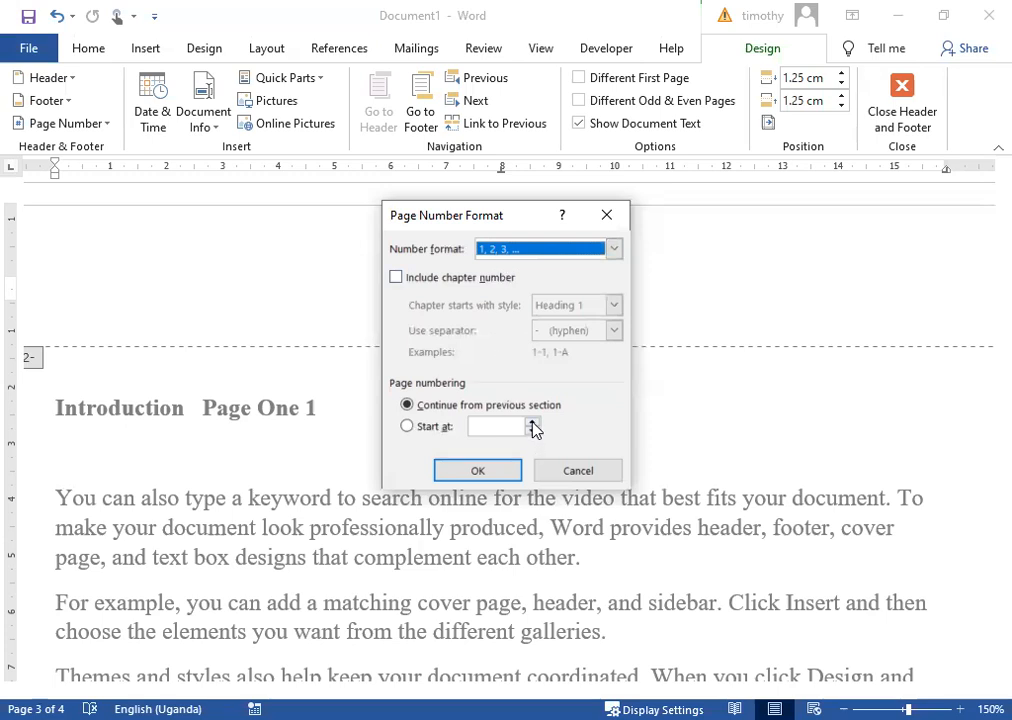
{"action": "left_click", "coordinate": [412, 430]}
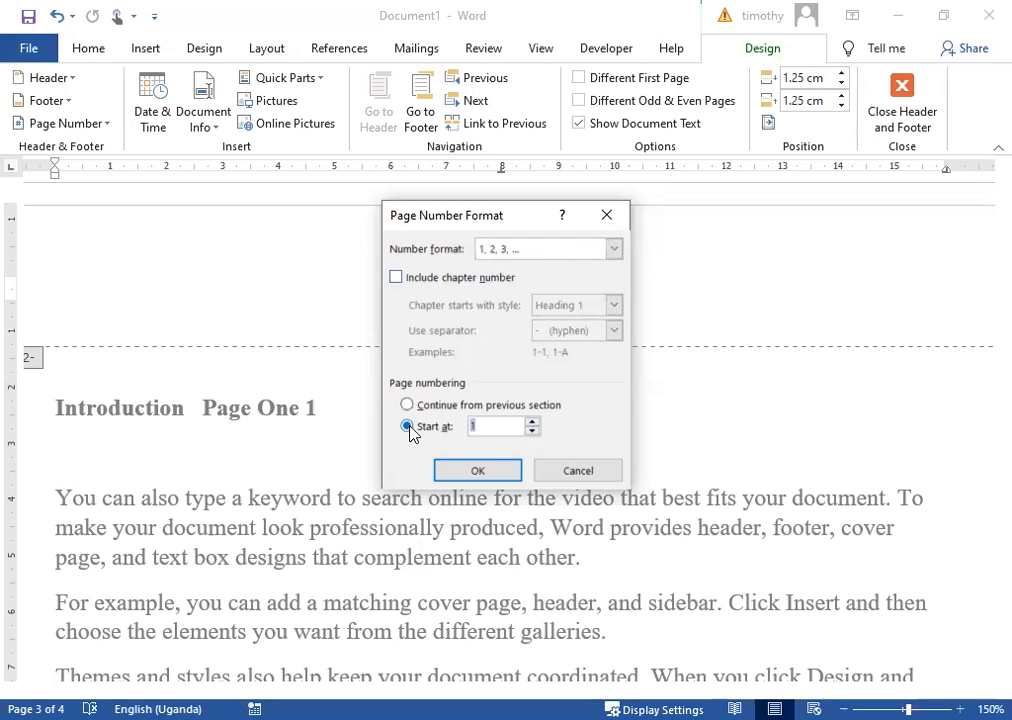
{"action": "left_click", "coordinate": [478, 471]}
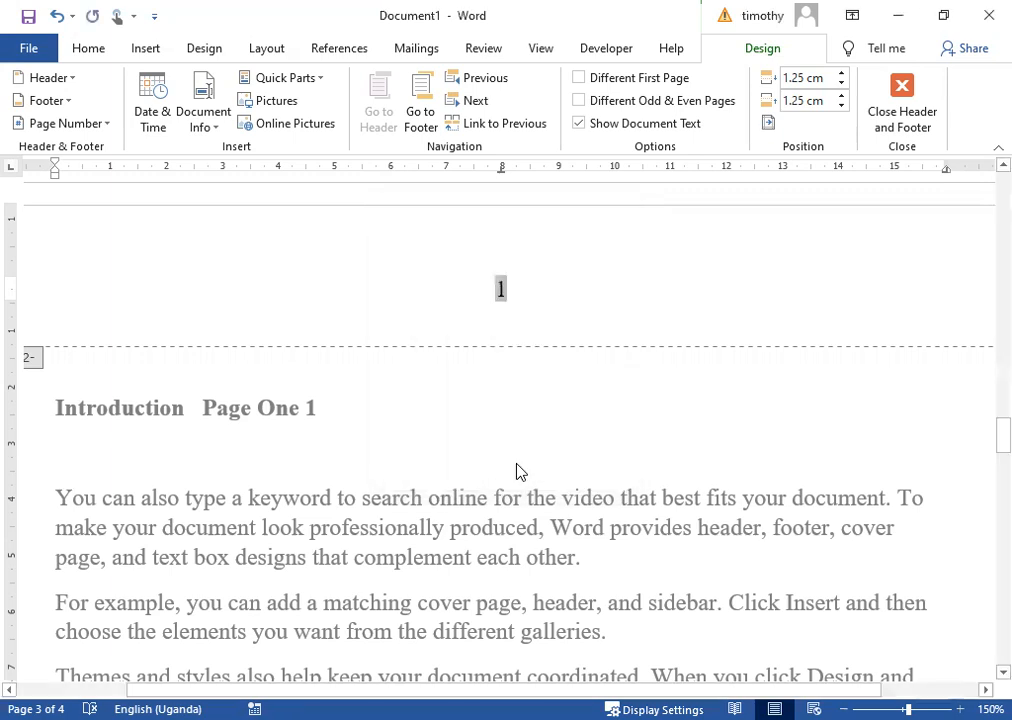
Close header editing and return to the body text.
{"action": "scroll", "coordinate": [545, 452], "scroll_direction": "up", "scroll_amount": 15}
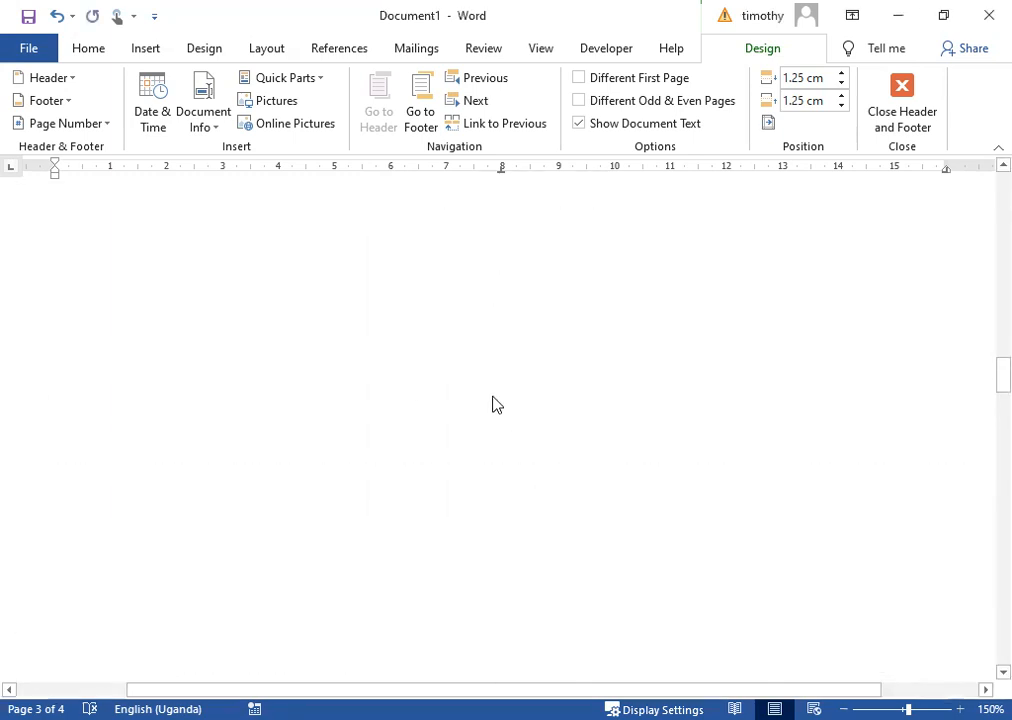
{"action": "scroll", "coordinate": [530, 360], "scroll_direction": "down", "scroll_amount": 1}
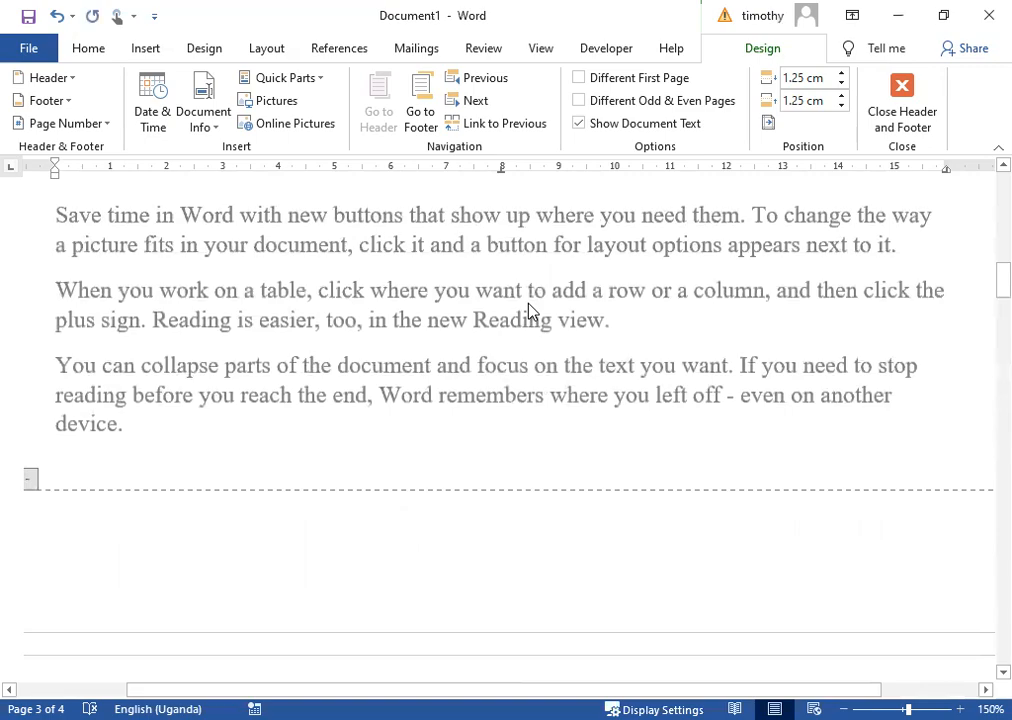
{"action": "double_click", "coordinate": [524, 292]}
Go to the document start and scroll through to verify roman, then Arabic 1, 2 page numbers.
{"action": "scroll", "coordinate": [520, 460], "scroll_direction": "up", "scroll_amount": 3}
{"action": "key", "text": "ctrl+Home"}
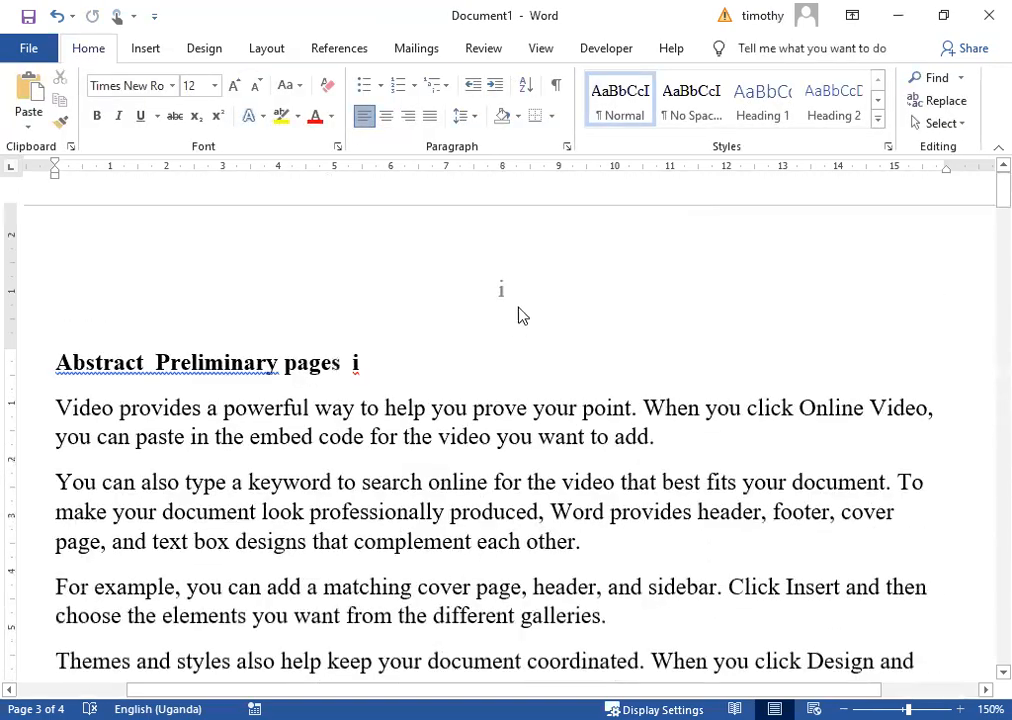
{"action": "scroll", "coordinate": [486, 471], "scroll_direction": "down", "scroll_amount": 20}
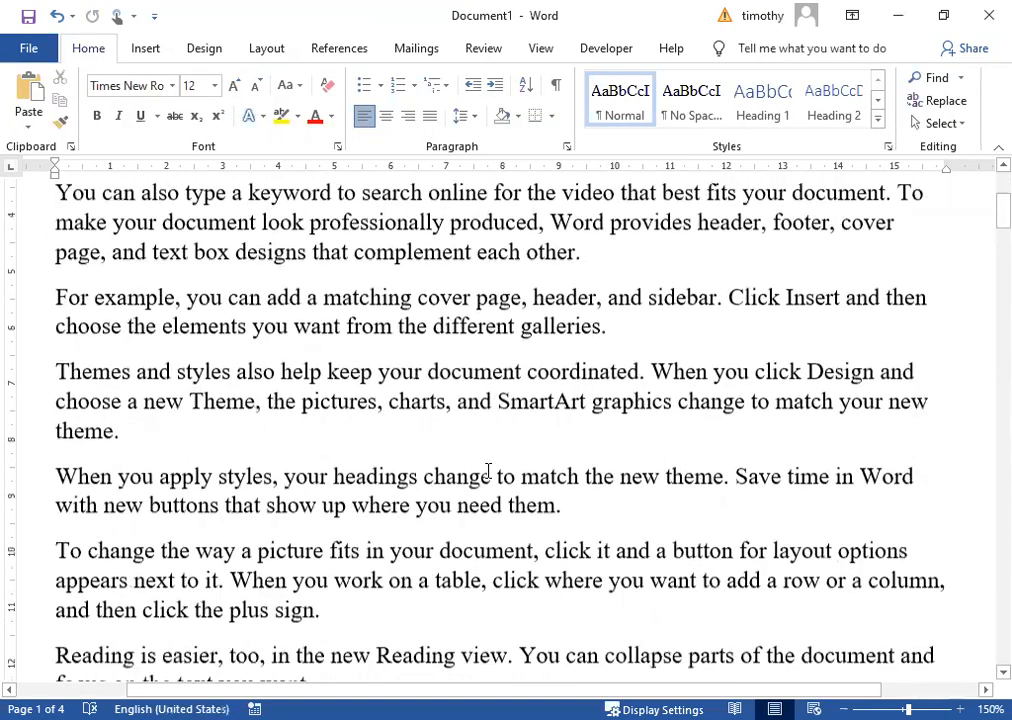
{"action": "scroll", "coordinate": [488, 471], "scroll_direction": "down", "scroll_amount": 6}
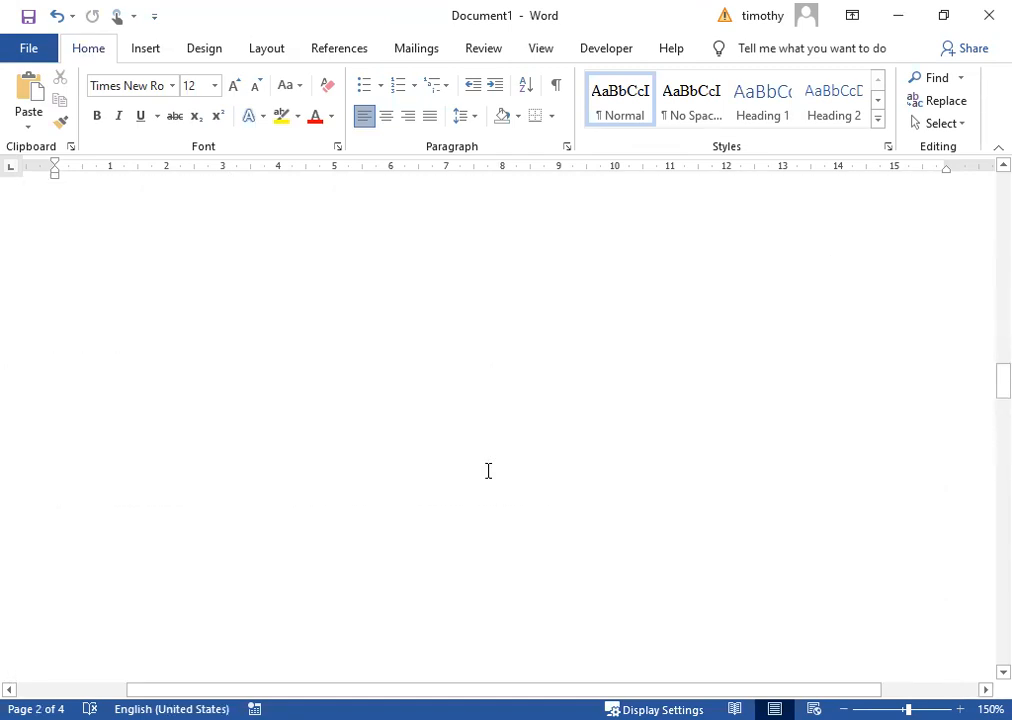
{"action": "scroll", "coordinate": [488, 471], "scroll_direction": "down", "scroll_amount": 5}
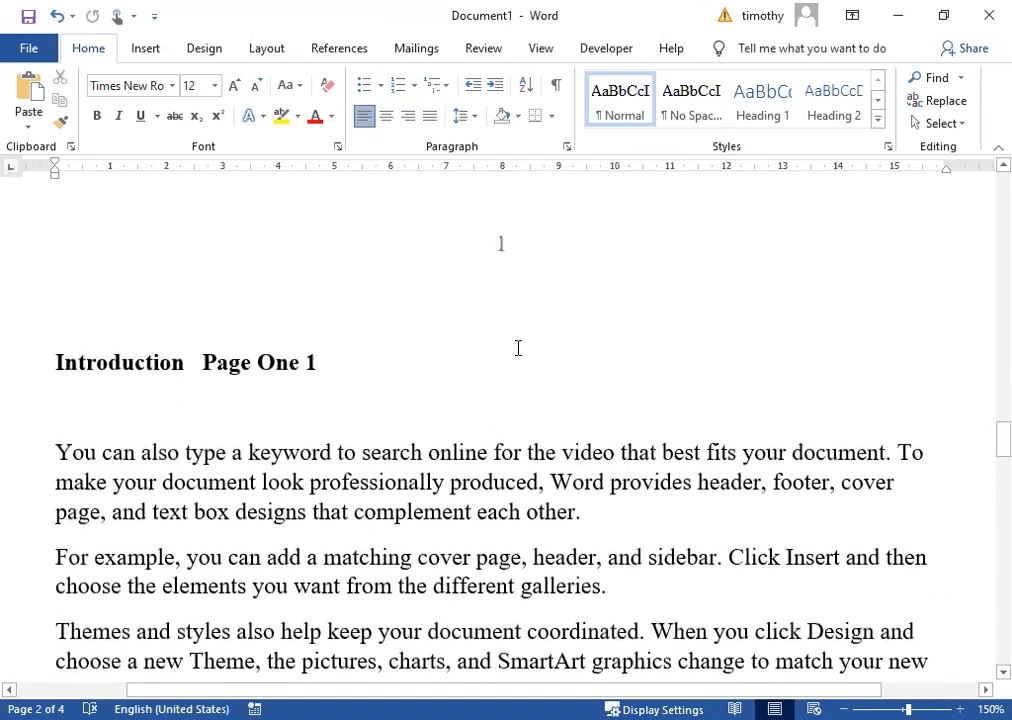
{"action": "scroll", "coordinate": [518, 334], "scroll_direction": "down", "scroll_amount": 15}
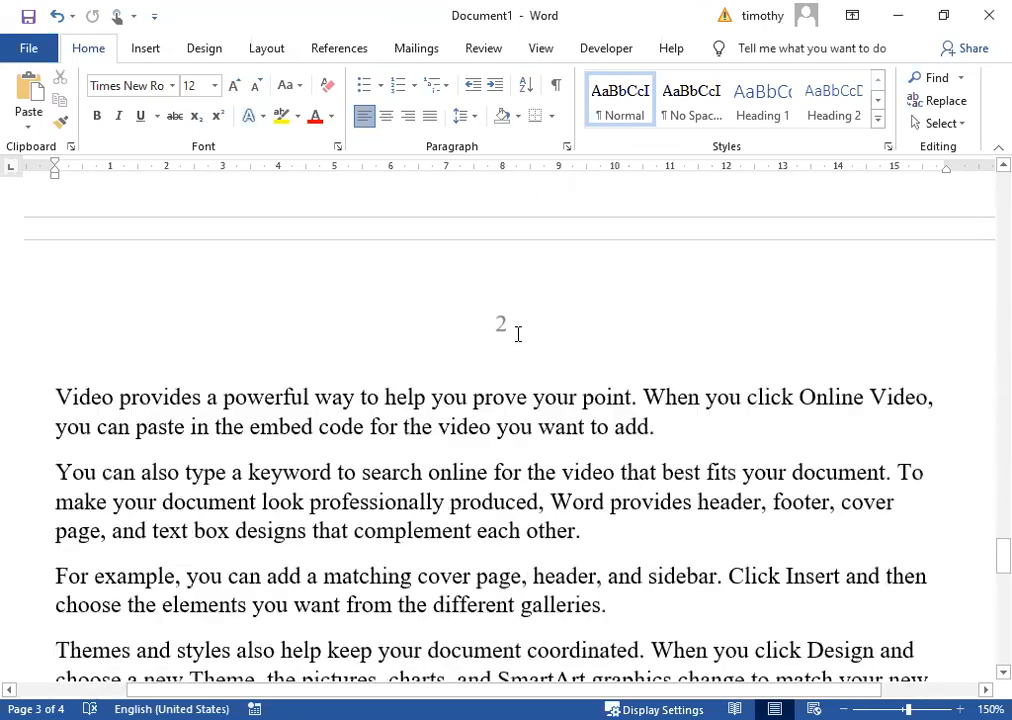